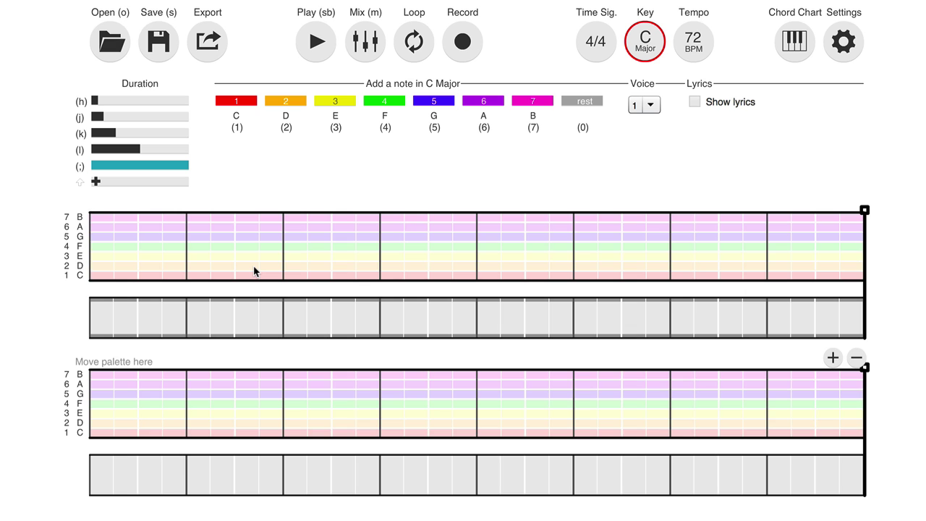
Fill the first four bars of the upper chord row with whole-bar I (C) chords
{"action": "left_click", "coordinate": [132, 329]}
{"action": "key", "text": "1"}
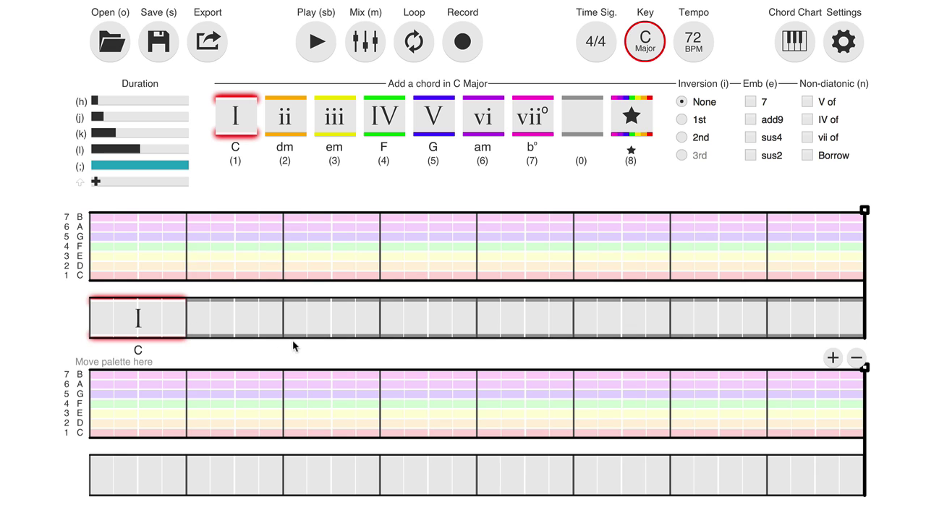
{"action": "left_click", "coordinate": [416, 324]}
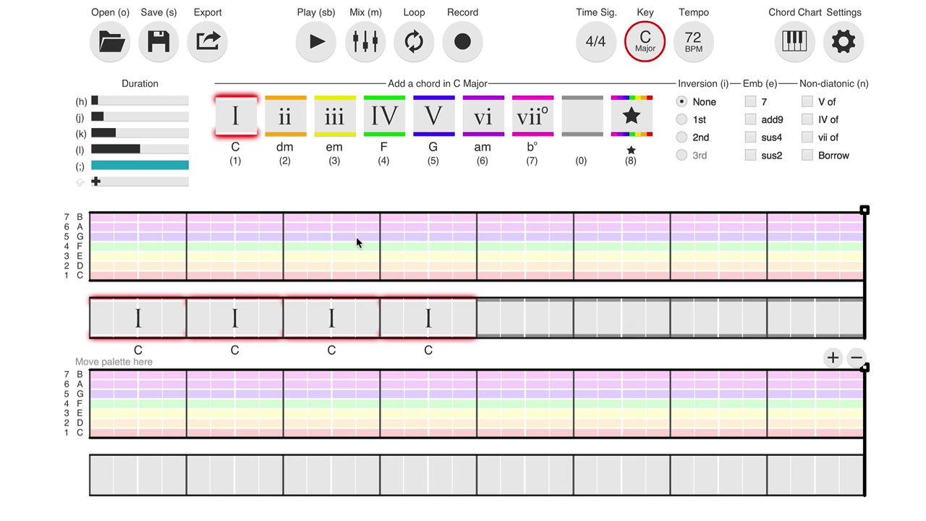
{"action": "key", "text": "Up"}
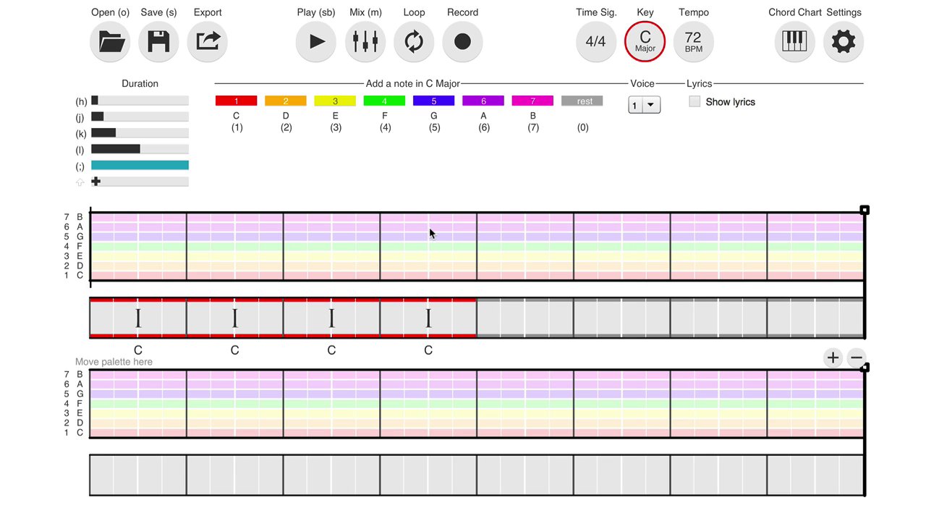
Enter a V (G) chord in bar eight and a ii (dm) chord in bar seven of the upper row
{"action": "left_click", "coordinate": [806, 318]}
{"action": "key", "text": "5"}
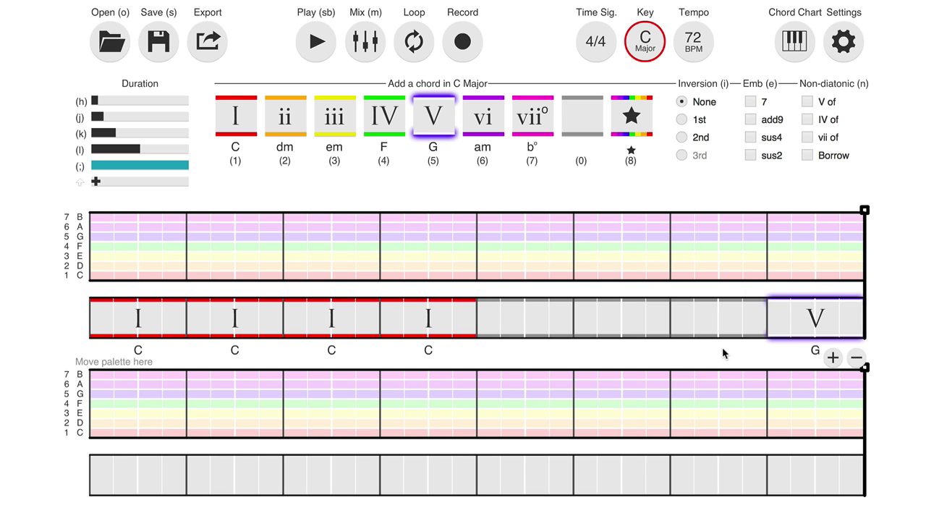
{"action": "left_click", "coordinate": [721, 331]}
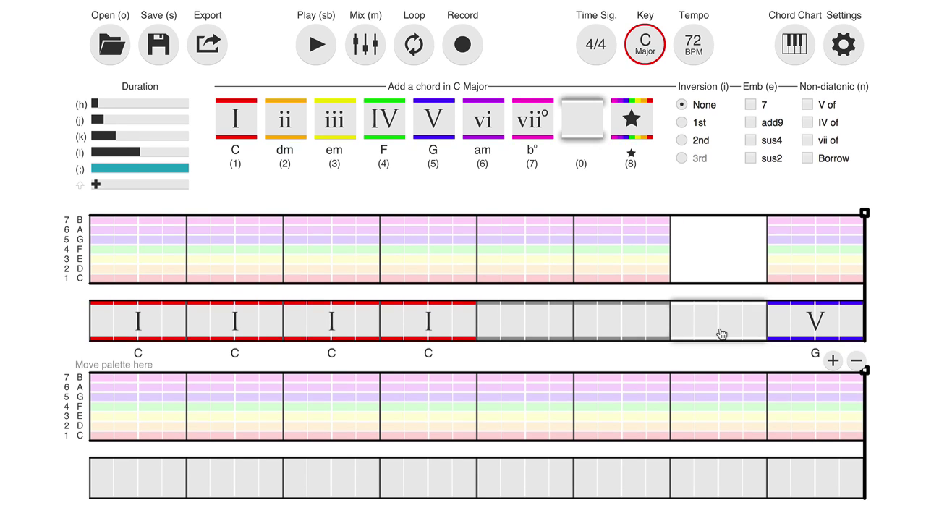
{"action": "key", "text": "2"}
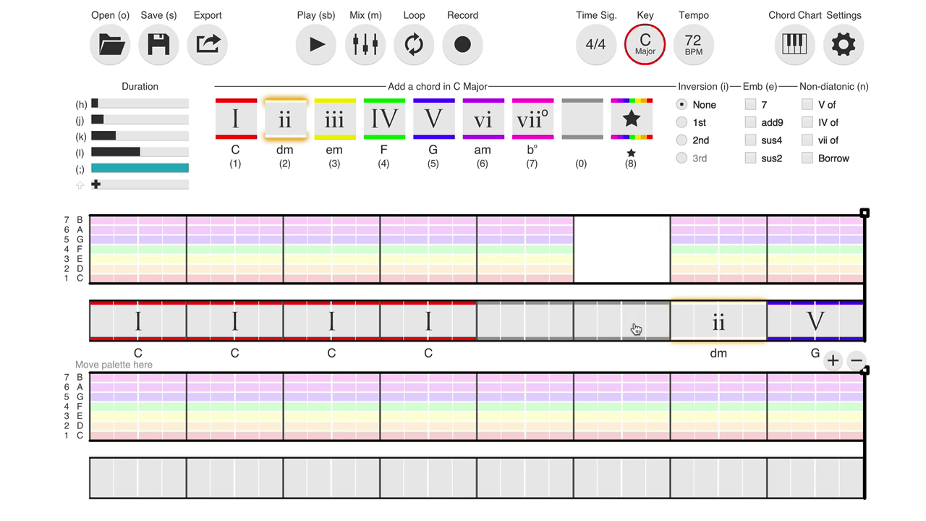
Fill bars five and six of the upper row with IV (F) chords
{"action": "left_click", "coordinate": [533, 325]}
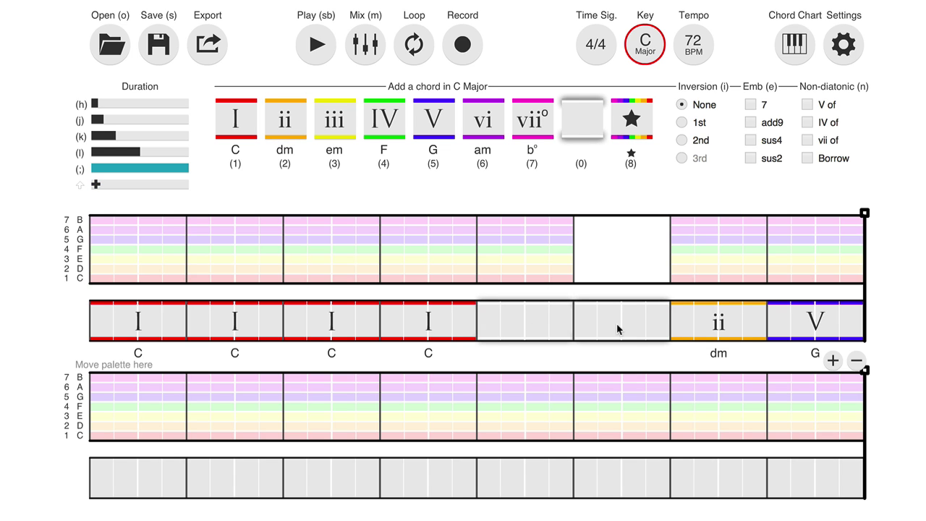
{"action": "key", "text": "4"}
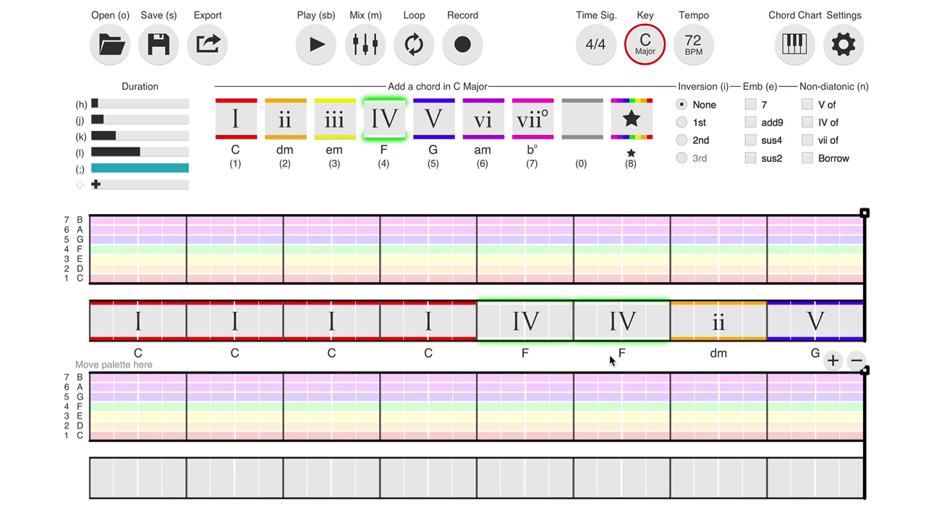
{"action": "left_click", "coordinate": [612, 269]}
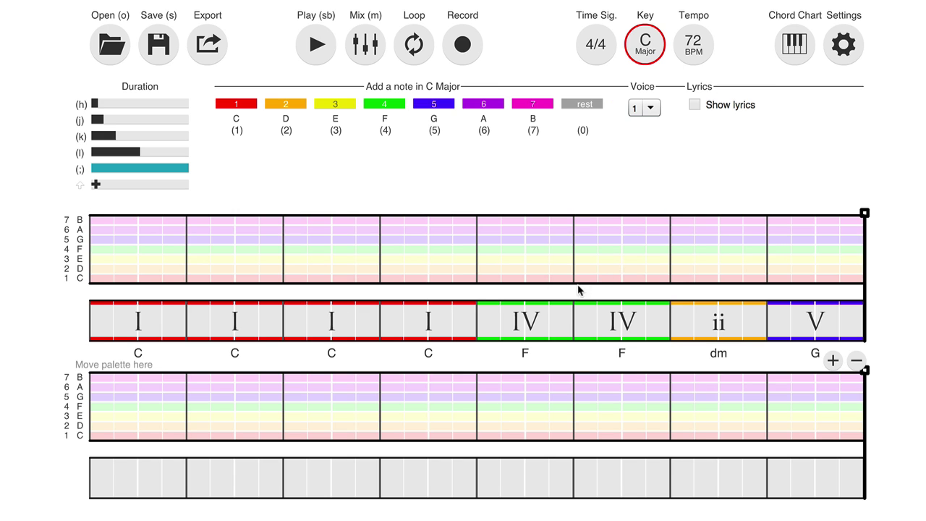
Delete one IV chord, try the suggested chords for bar five, and restore the IV chords in bars five and six
{"action": "left_click", "coordinate": [550, 324]}
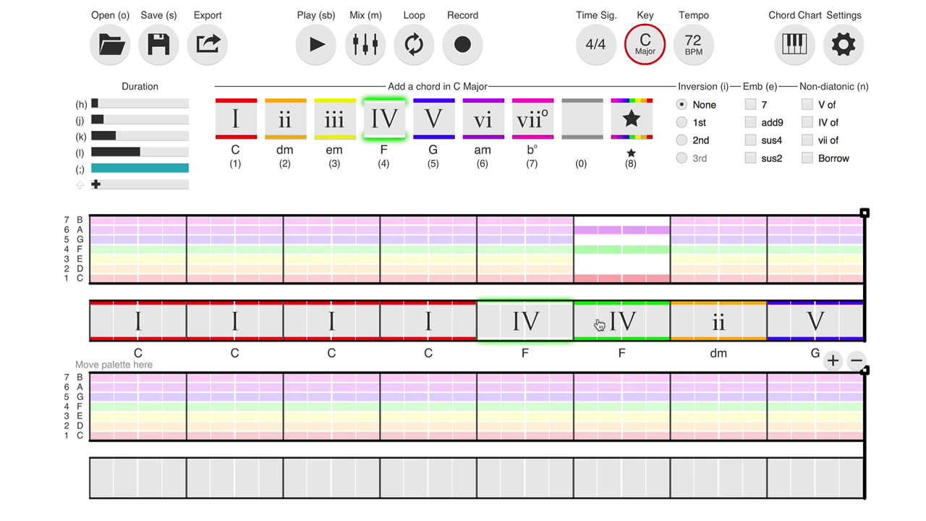
{"action": "key", "text": "BackSpace"}
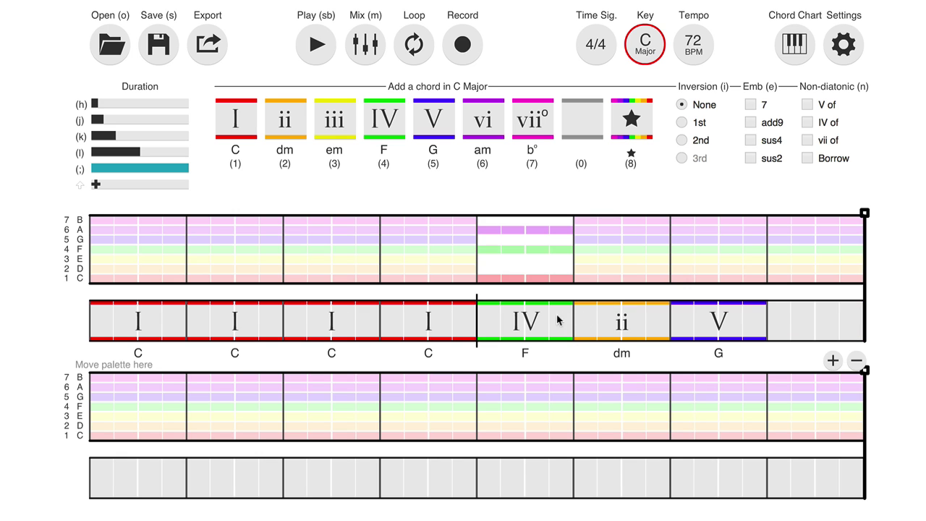
{"action": "left_click", "coordinate": [558, 325]}
{"action": "left_click", "coordinate": [631, 127]}
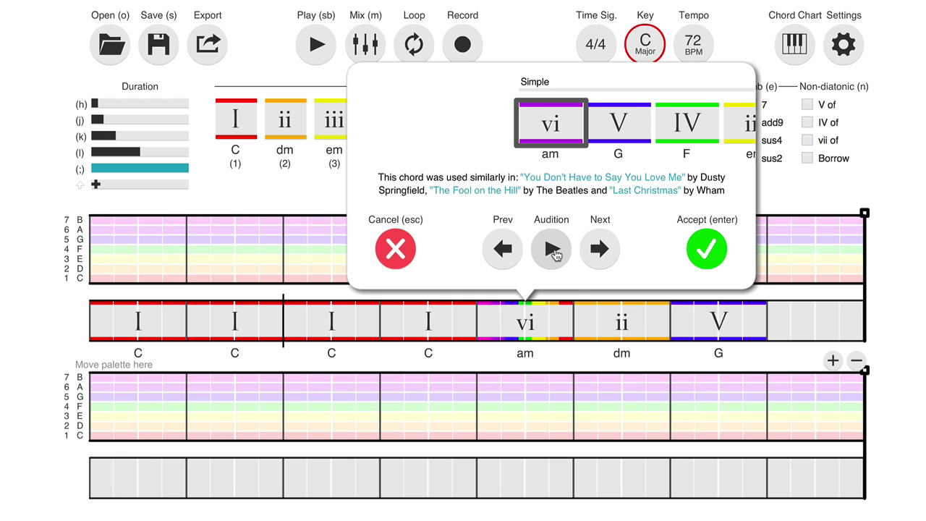
{"action": "key", "text": "Escape"}
{"action": "key", "text": "4"}
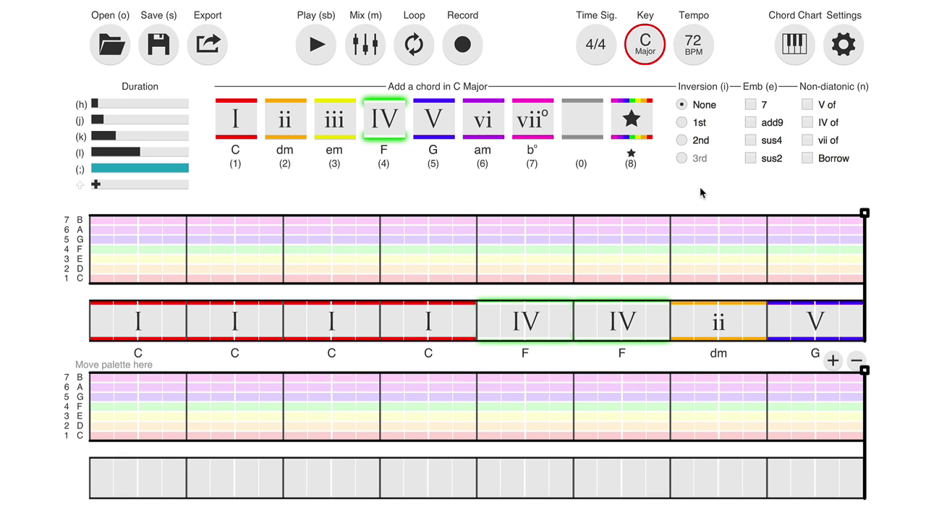
Add a I (C) chord to the first bar of the lower chord row
{"action": "left_click", "coordinate": [631, 263]}
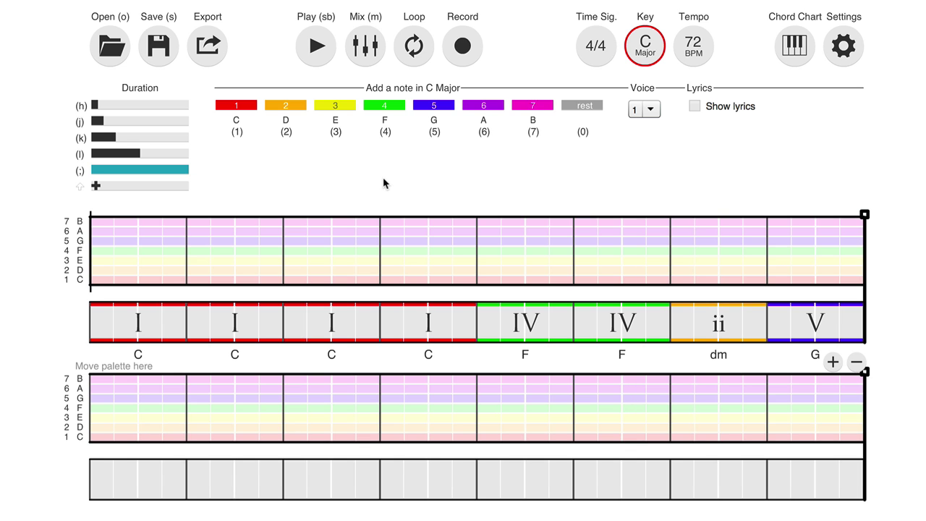
{"action": "left_click", "coordinate": [232, 490]}
{"action": "key", "text": "1"}
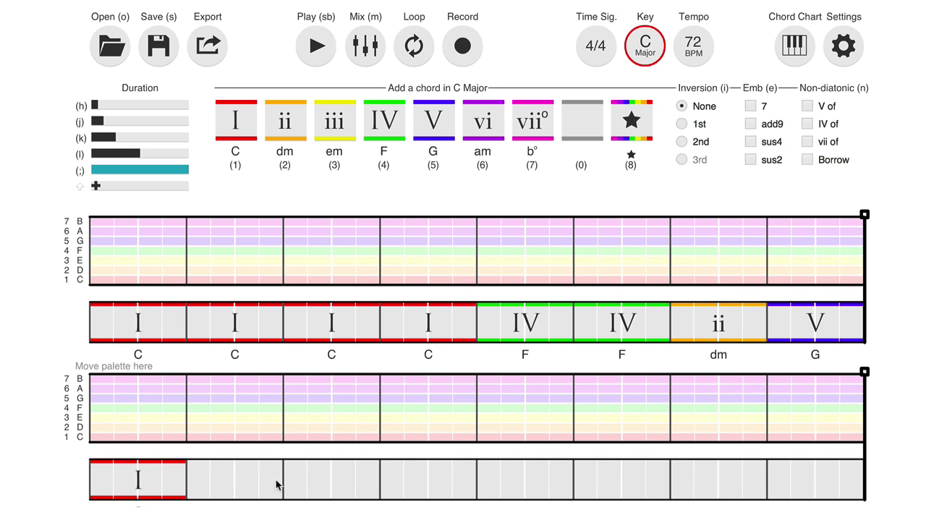
Play the chord progression from the first bar through the lower row's I chord and stop playback
{"action": "left_click", "coordinate": [98, 262]}
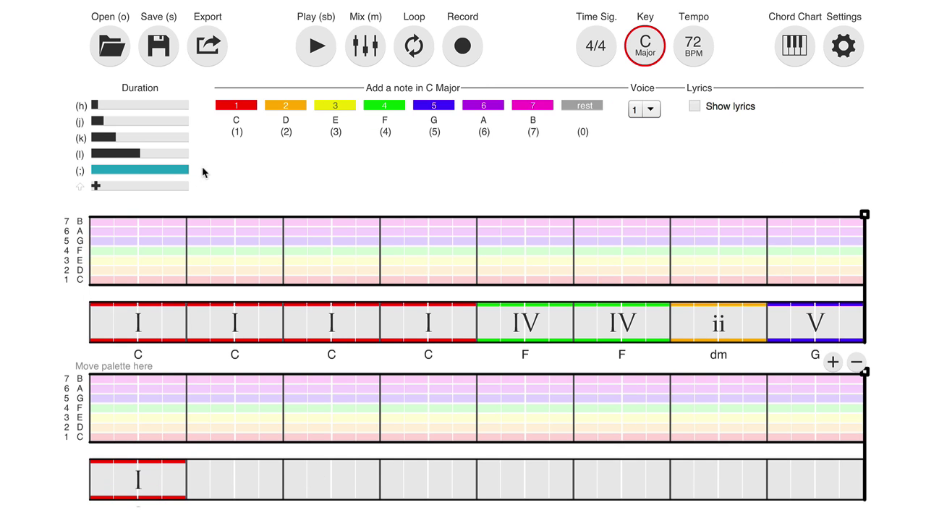
{"action": "key", "text": "space"}
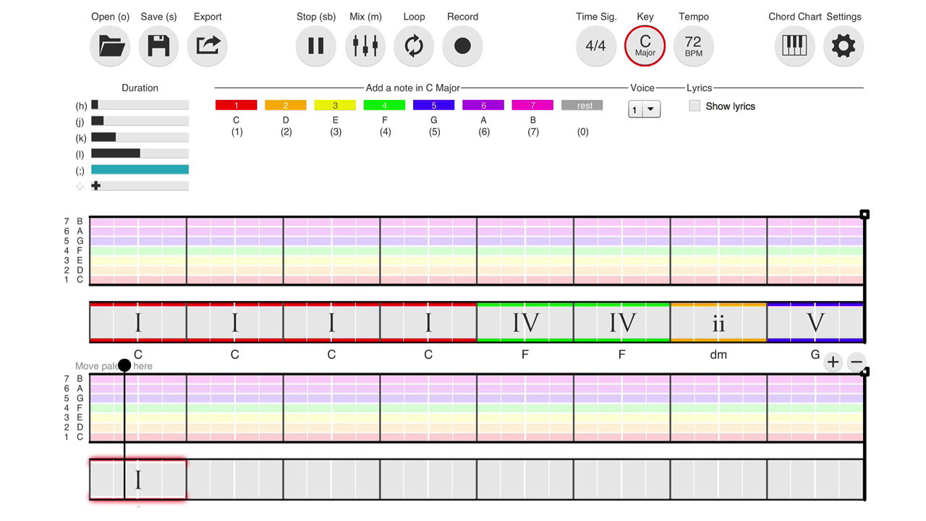
{"action": "key", "text": "space"}
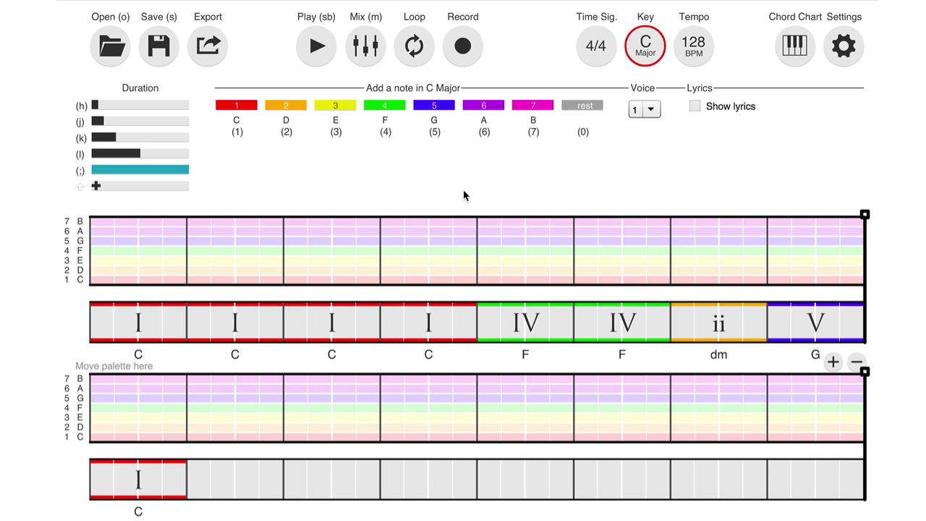
Add the 7 embellishment to the I chord in bar four and compare it with the plain I in bar three
{"action": "left_click", "coordinate": [423, 327]}
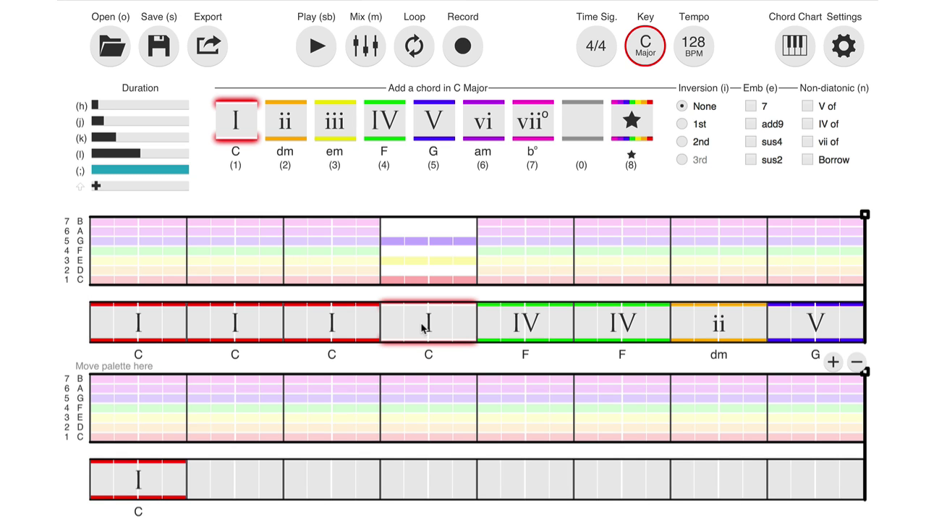
{"action": "left_click", "coordinate": [751, 106]}
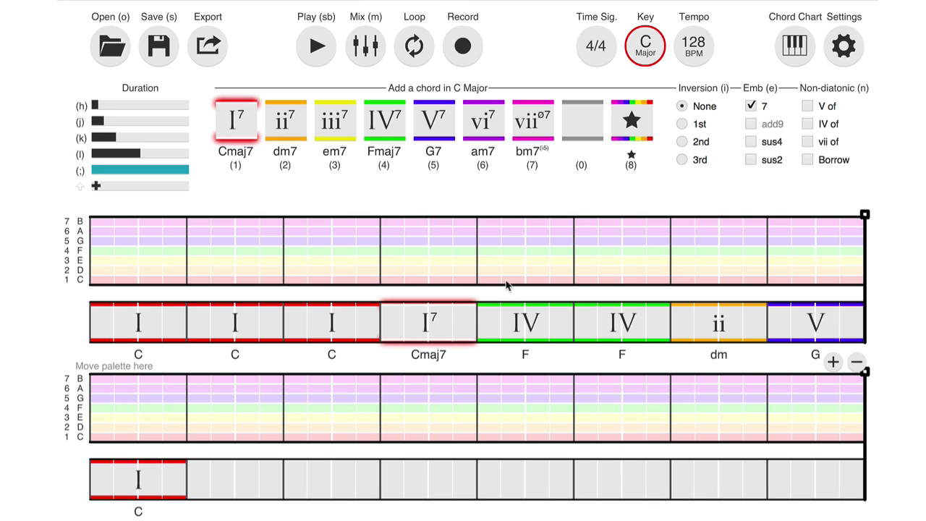
{"action": "left_click", "coordinate": [347, 329]}
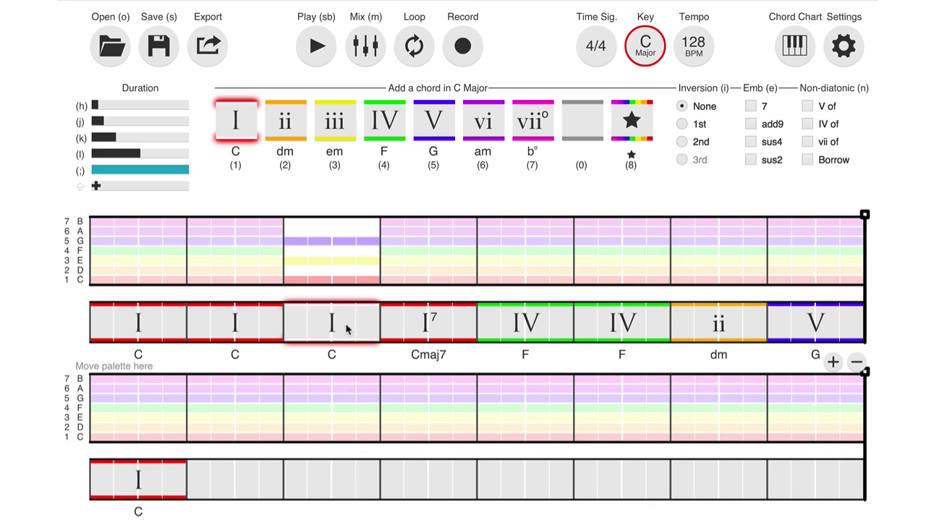
{"action": "left_click", "coordinate": [423, 329]}
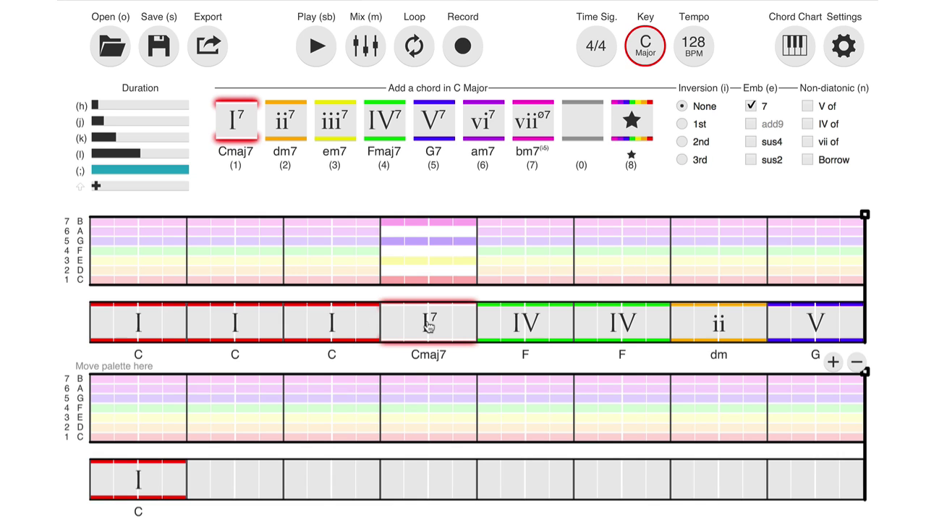
{"action": "left_click", "coordinate": [370, 322]}
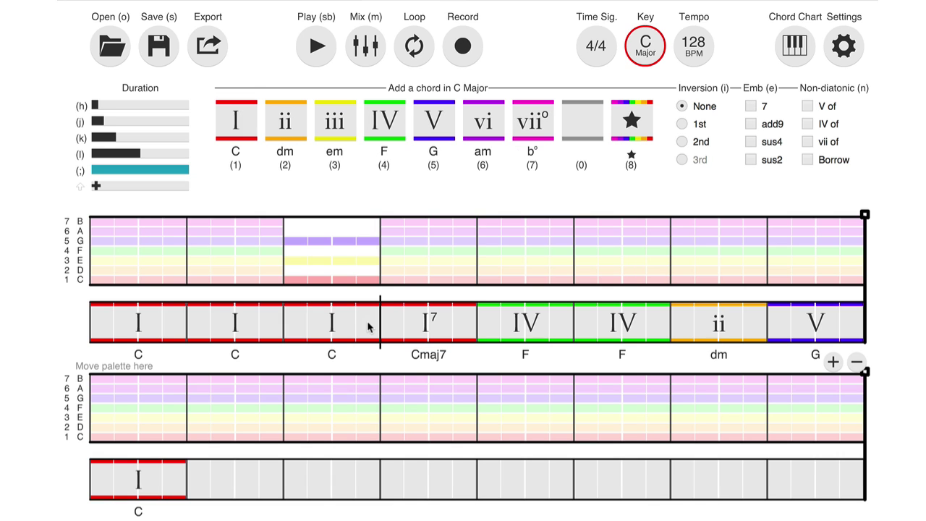
{"action": "left_click", "coordinate": [412, 325]}
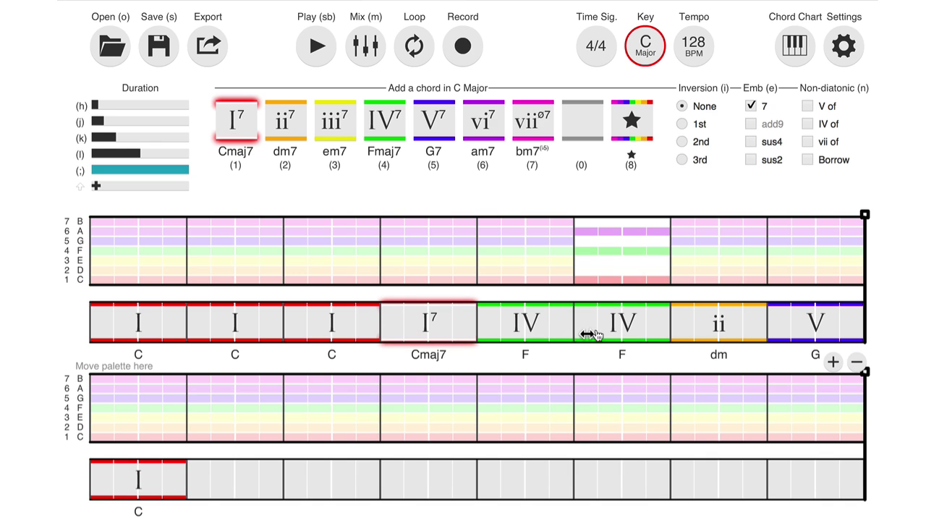
Add the 7 embellishment to the IV chord in bar six and the ii chord in bar seven
{"action": "left_click", "coordinate": [612, 330]}
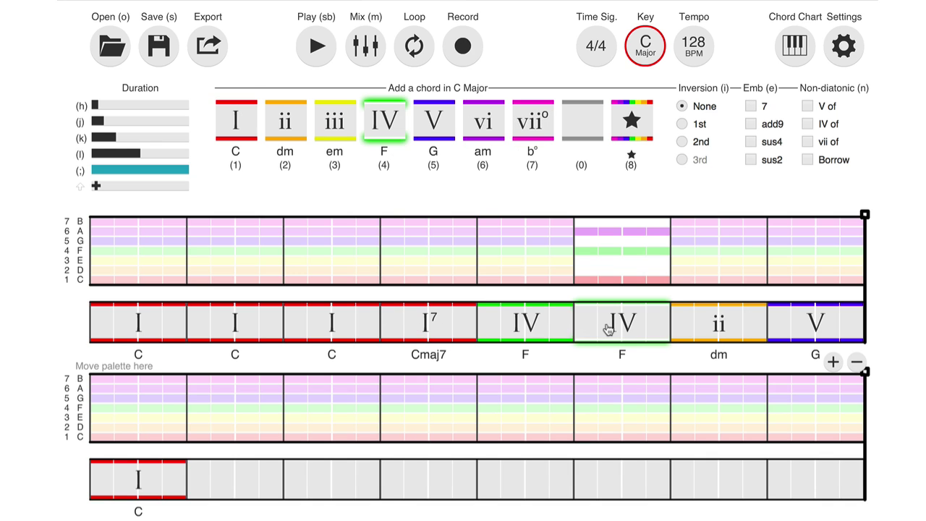
{"action": "left_click", "coordinate": [753, 106]}
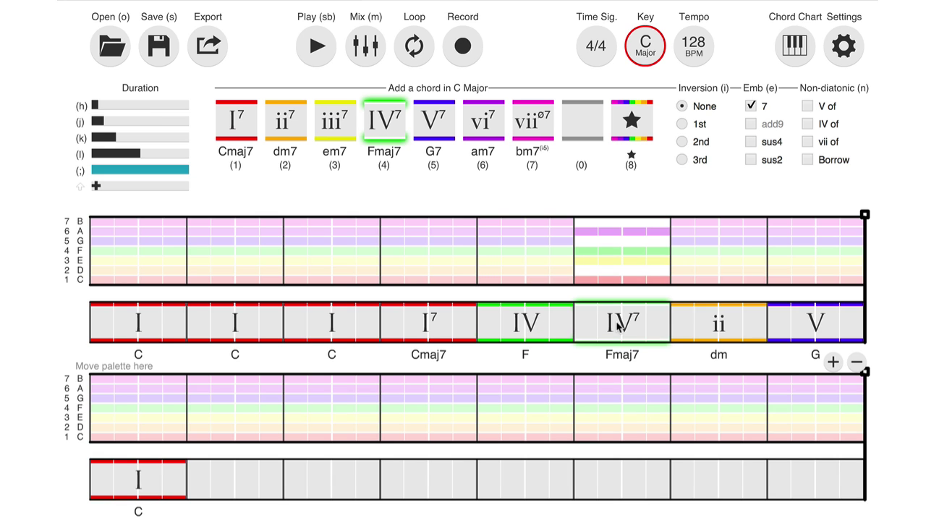
{"action": "left_click", "coordinate": [716, 323]}
{"action": "left_click", "coordinate": [761, 108]}
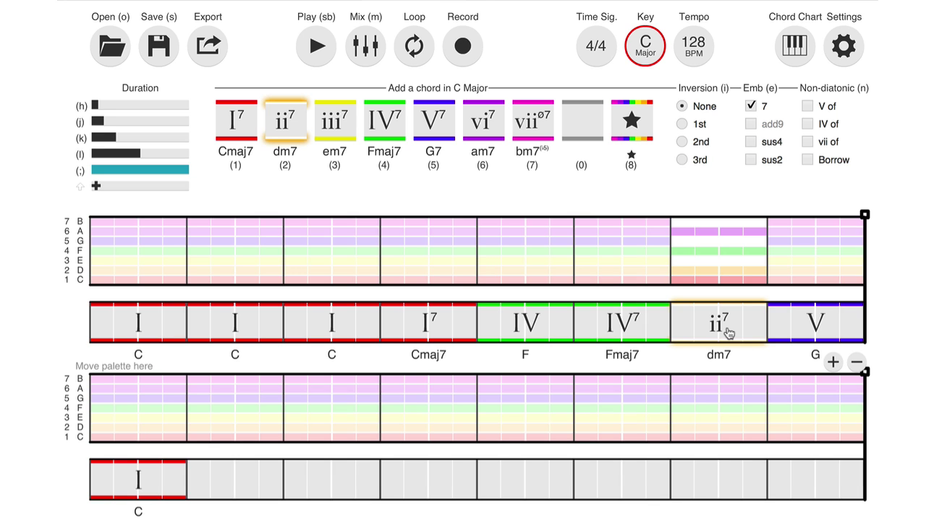
Compare the ii chord in bar seven without and with its 7 embellishment, leaving the 7 on
{"action": "left_click", "coordinate": [730, 332]}
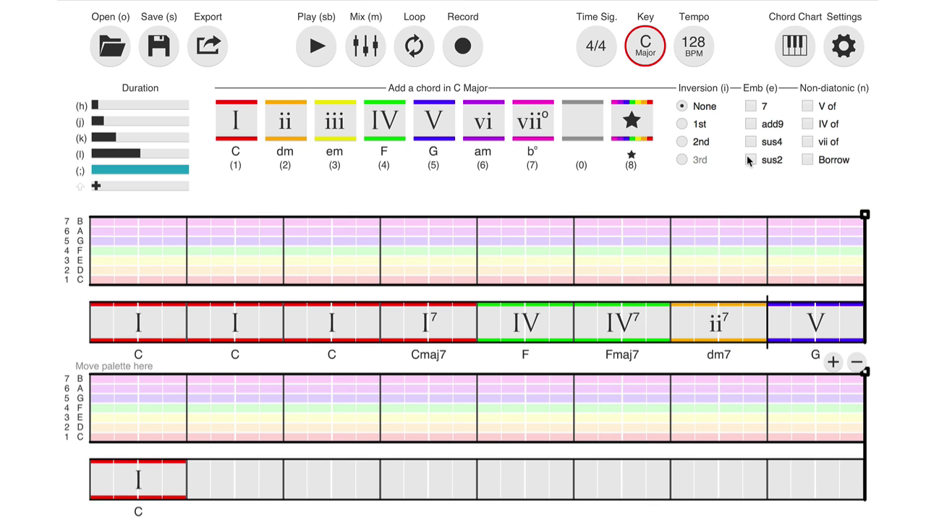
{"action": "left_click", "coordinate": [733, 324]}
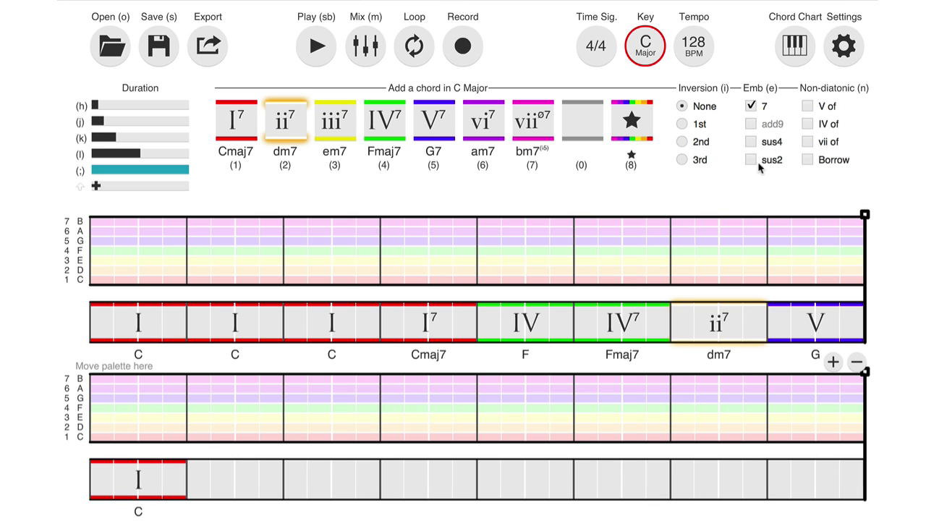
{"action": "left_click", "coordinate": [751, 107]}
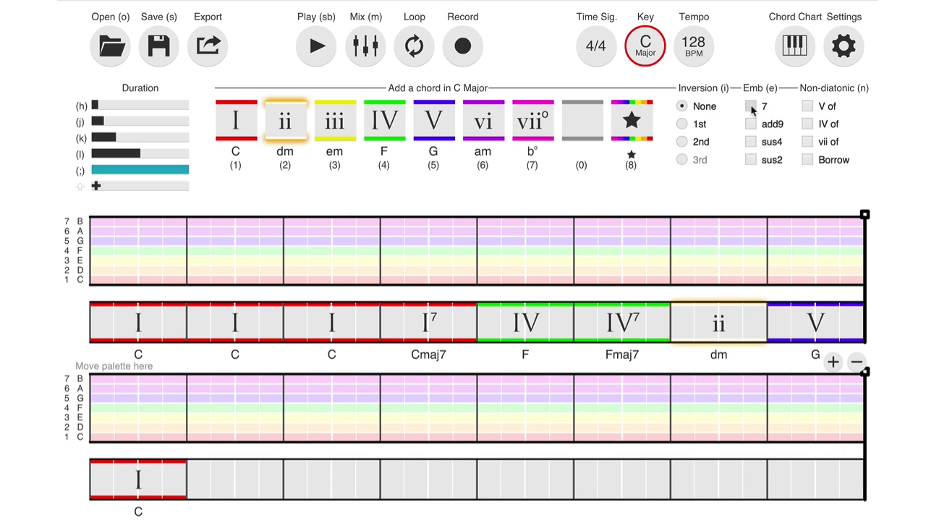
{"action": "left_click", "coordinate": [751, 107]}
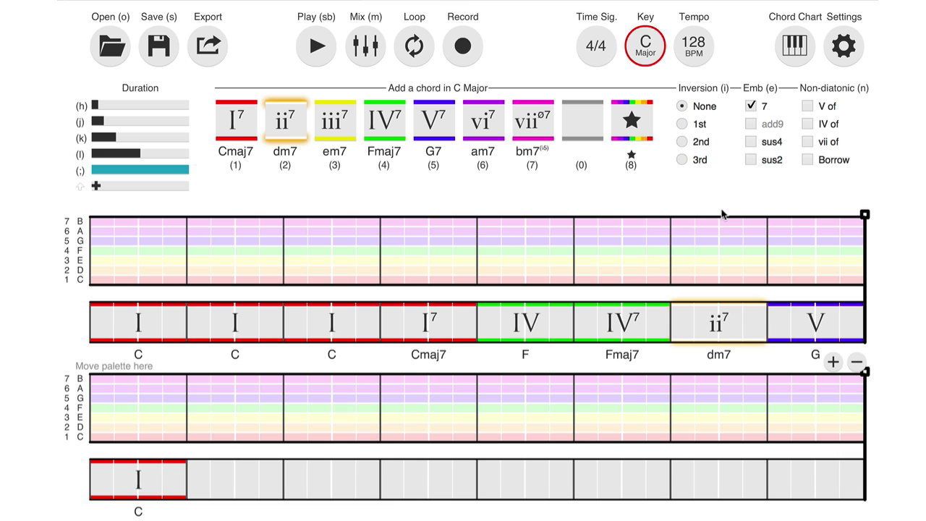
Add the 7 embellishment to the V chord in bar eight and inspect the chord tones of bars seven and eight
{"action": "left_click", "coordinate": [837, 330]}
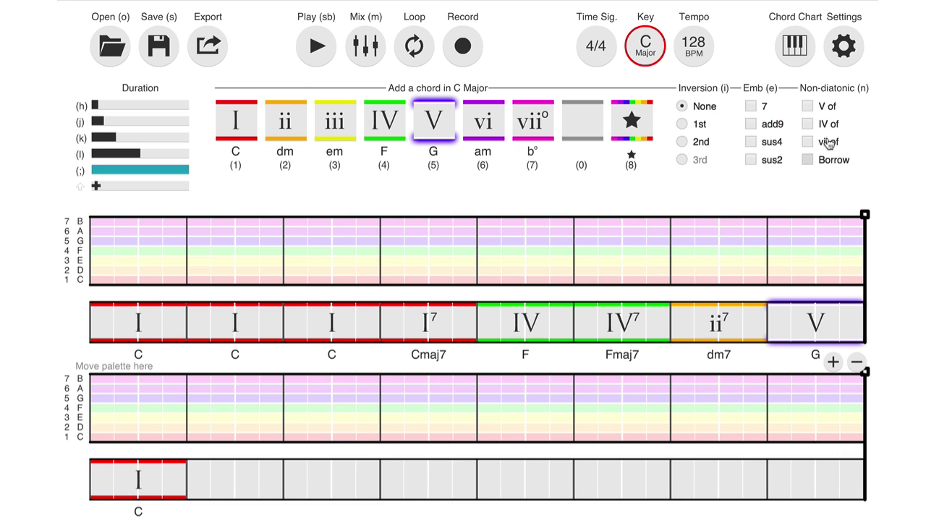
{"action": "left_click", "coordinate": [750, 108]}
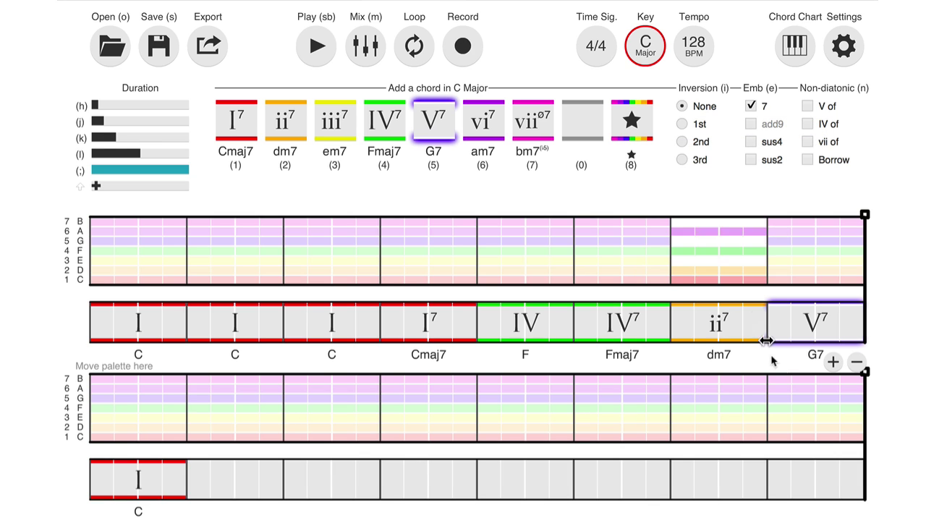
{"action": "mouse_move", "coordinate": [813, 359]}
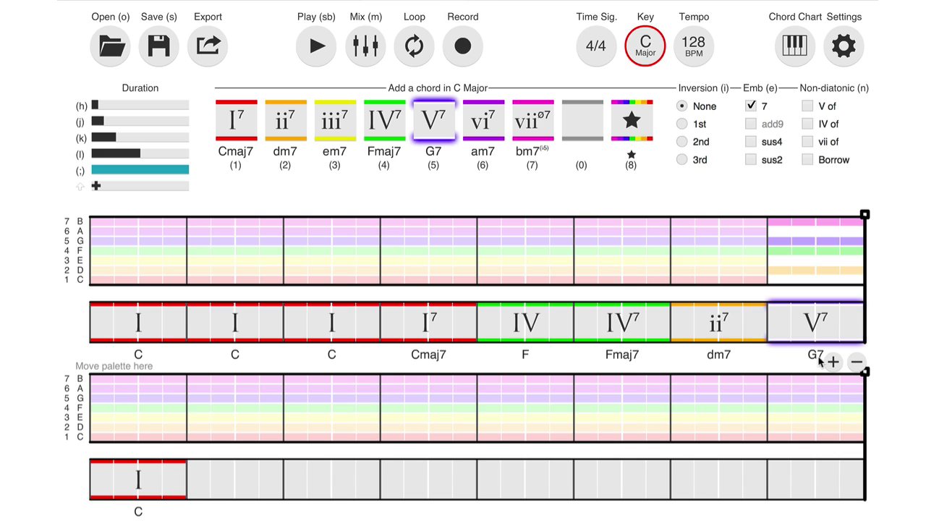
{"action": "mouse_move", "coordinate": [723, 364]}
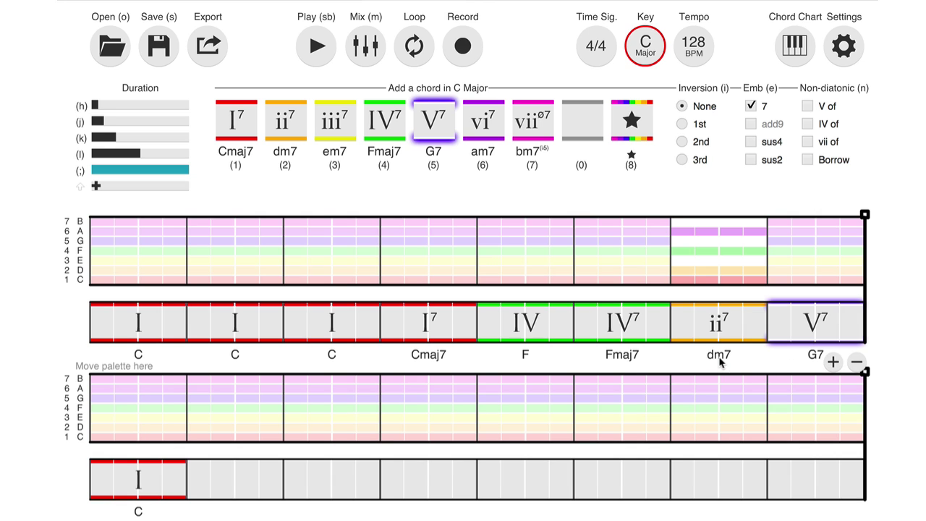
Add the 7 embellishment to the I chords in bars one to three, the IV in bar five and the I in bar nine
{"action": "mouse_move", "coordinate": [619, 367]}
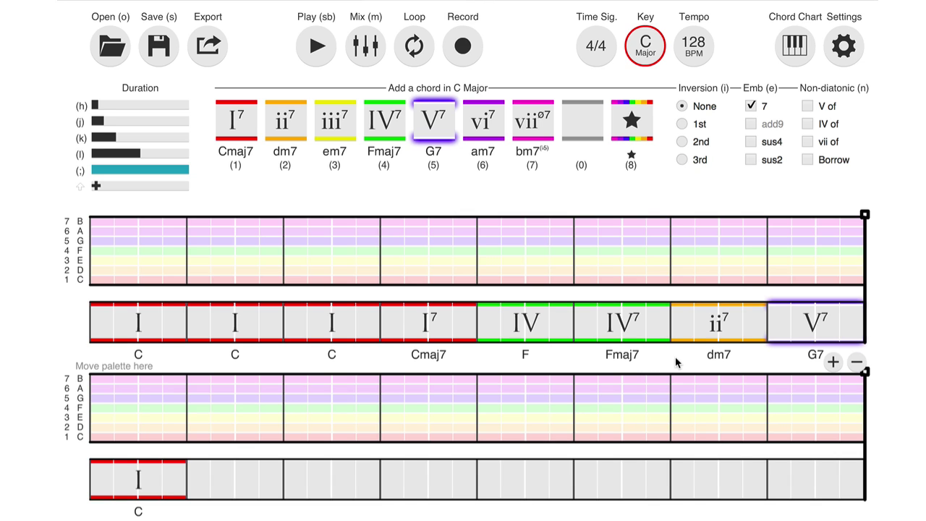
{"action": "left_click", "coordinate": [155, 332]}
{"action": "left_click", "coordinate": [335, 327], "text": "shift"}
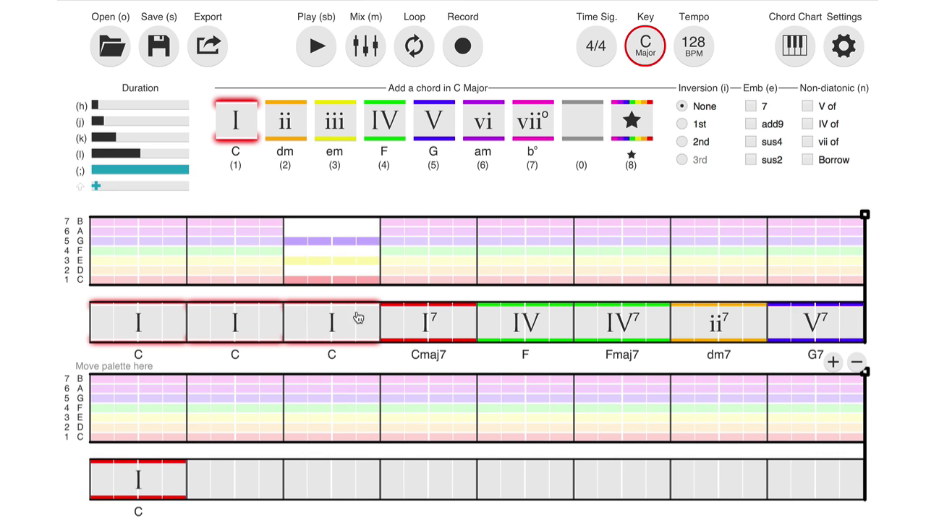
{"action": "left_click", "coordinate": [751, 106]}
{"action": "left_click", "coordinate": [543, 325]}
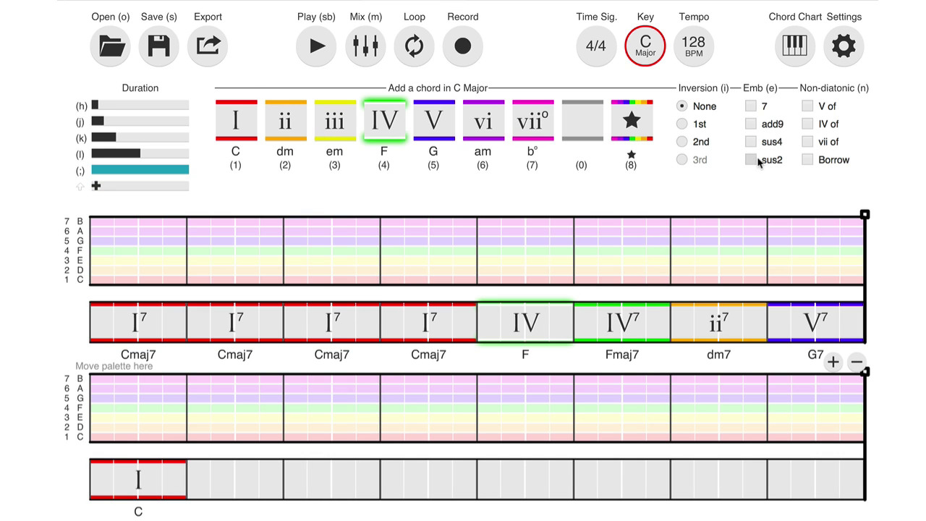
{"action": "left_click", "coordinate": [751, 106]}
{"action": "left_click", "coordinate": [178, 474]}
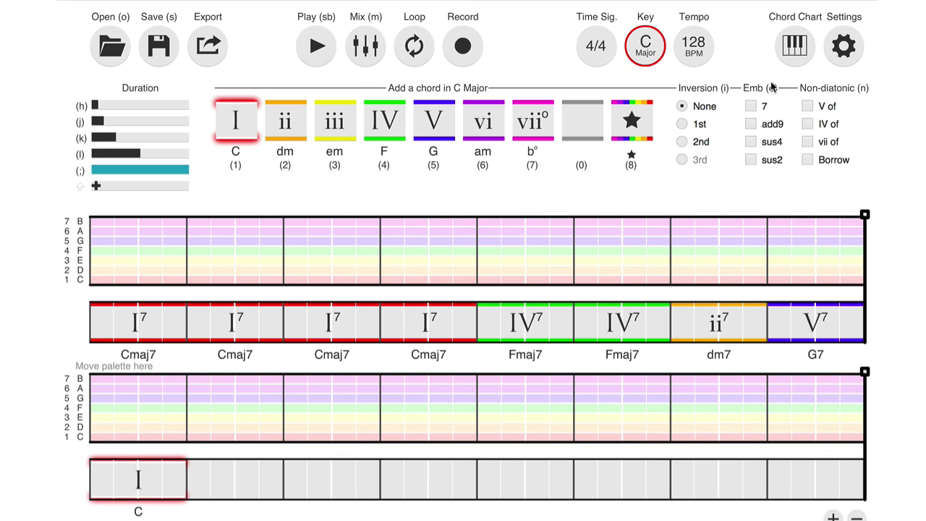
{"action": "left_click", "coordinate": [751, 105]}
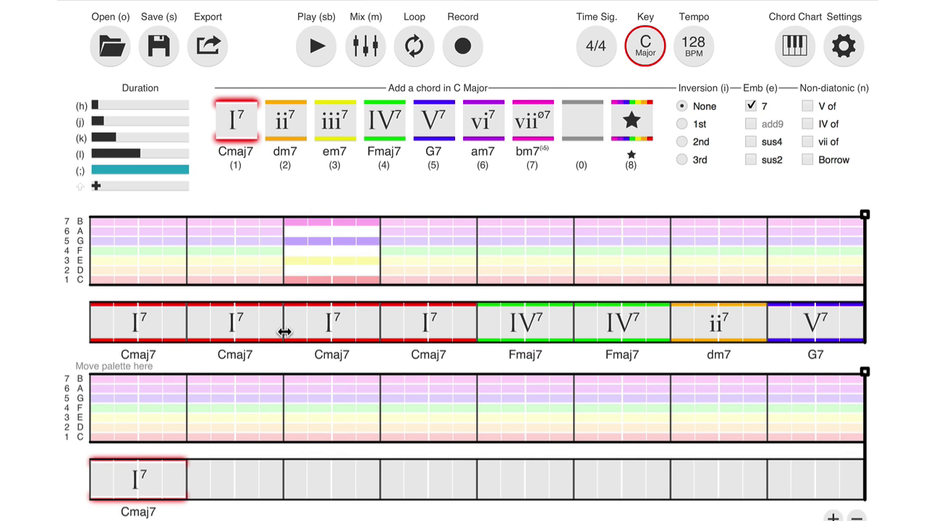
Set the tempo to 72 BPM and play the progression from bar three through bar nine
{"action": "key", "text": "Escape"}
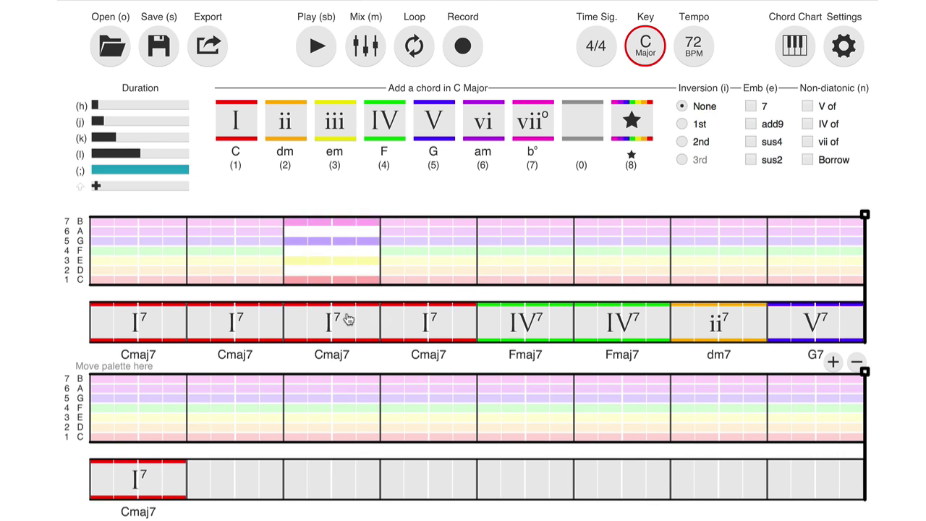
{"action": "key", "text": "space"}
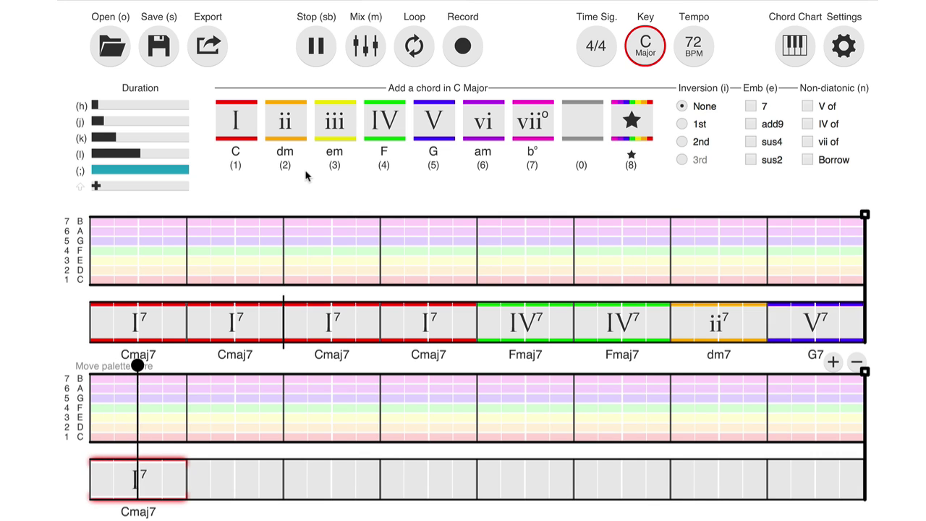
{"action": "key", "text": "space"}
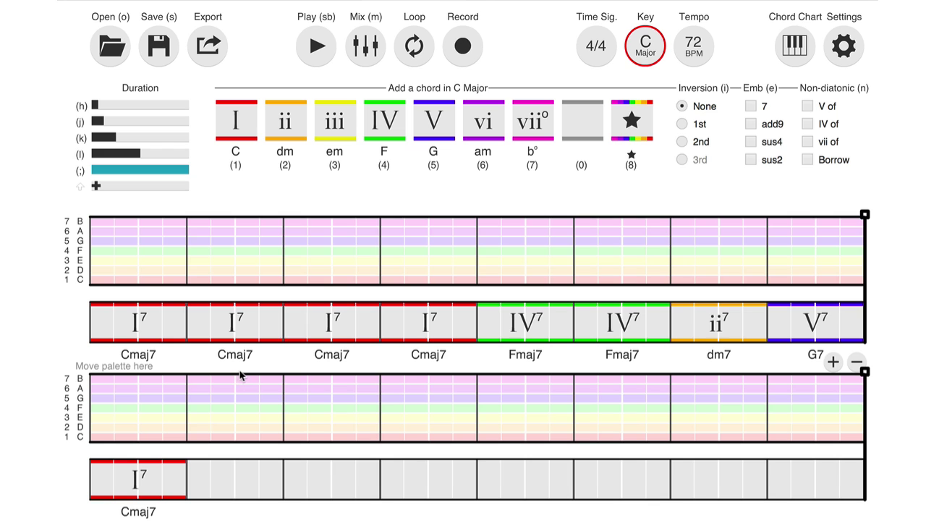
Compare the I7 chord in bar four with the IV7 chord in bar five
{"action": "left_click", "coordinate": [431, 326]}
{"action": "left_click", "coordinate": [515, 326]}
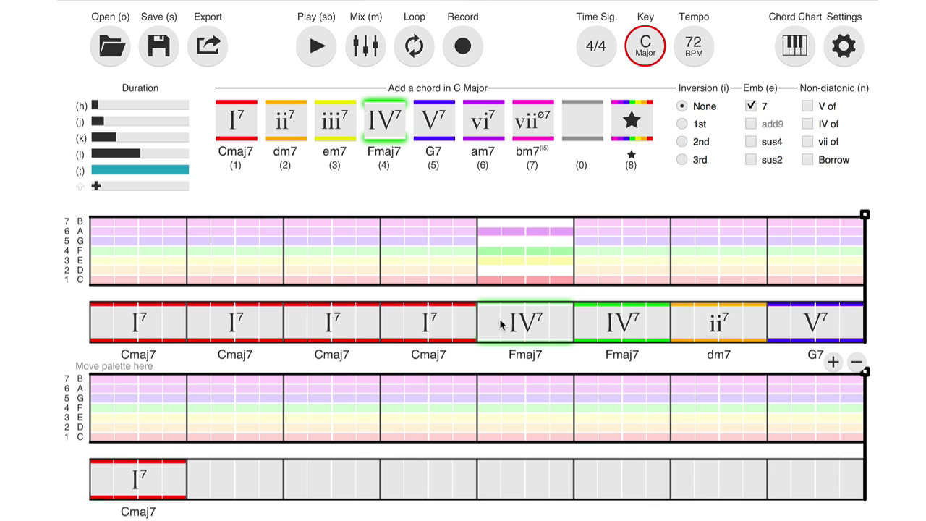
{"action": "left_click", "coordinate": [450, 325]}
{"action": "left_click", "coordinate": [540, 323]}
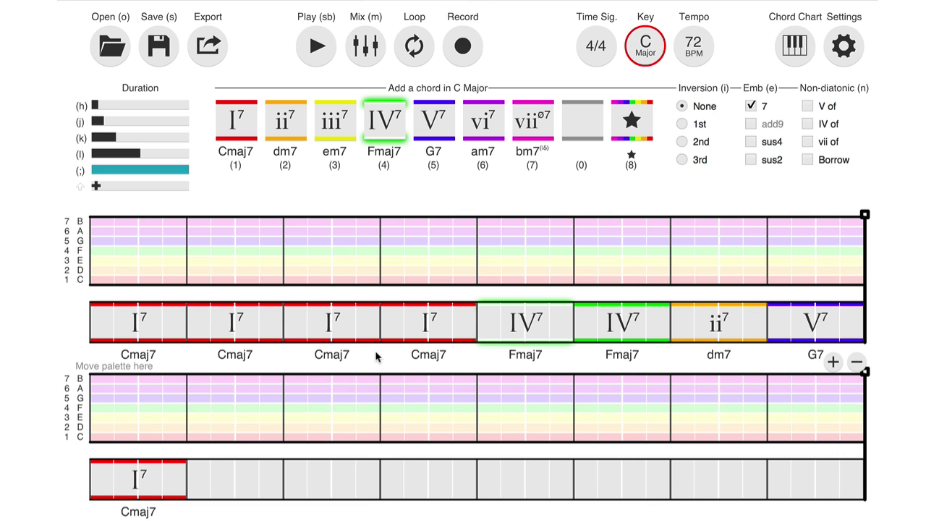
Replace the I7 chords in bars three and four with the secondary dominant V7/IV
{"action": "left_click", "coordinate": [347, 326]}
{"action": "left_click", "coordinate": [348, 326]}
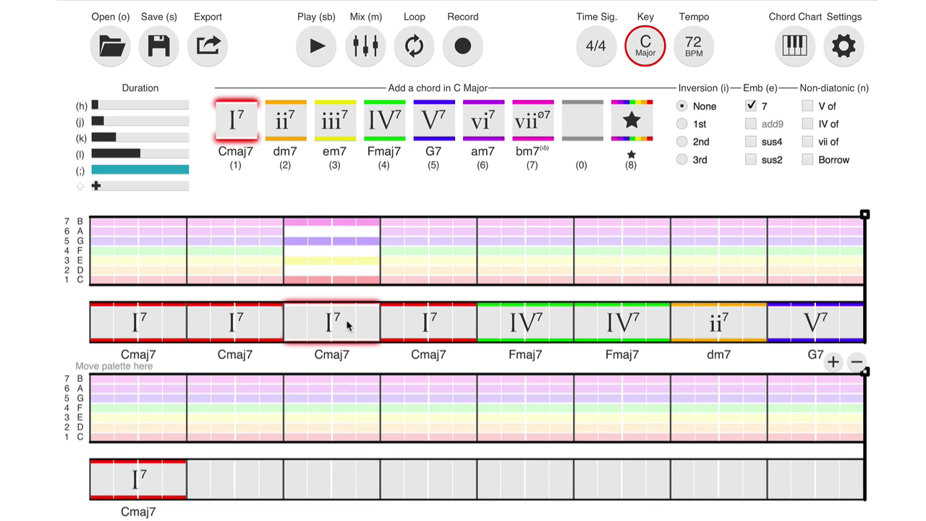
{"action": "left_click", "coordinate": [454, 330], "text": "shift"}
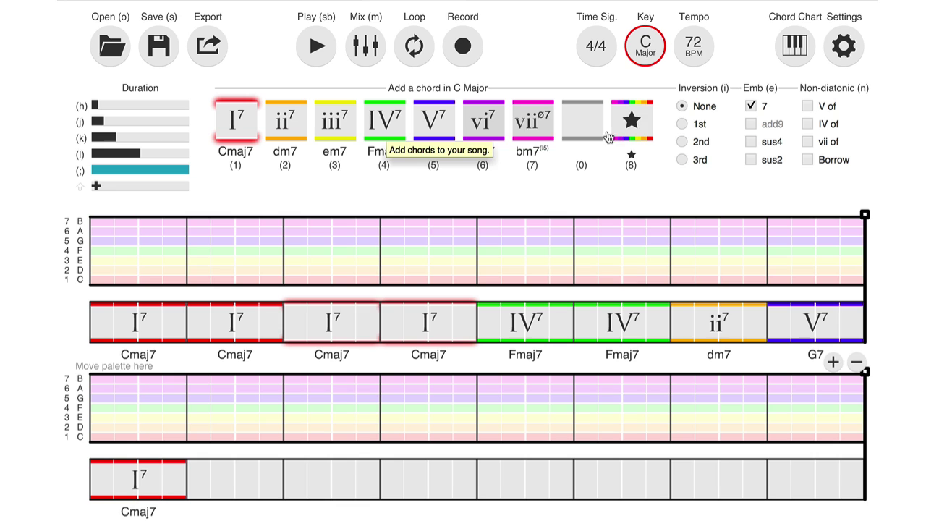
{"action": "left_click", "coordinate": [809, 107]}
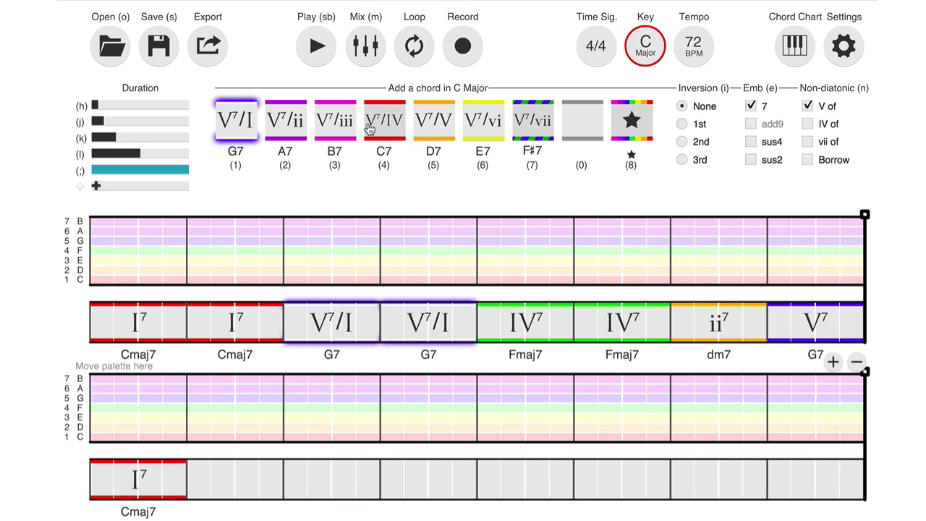
{"action": "left_click", "coordinate": [381, 123]}
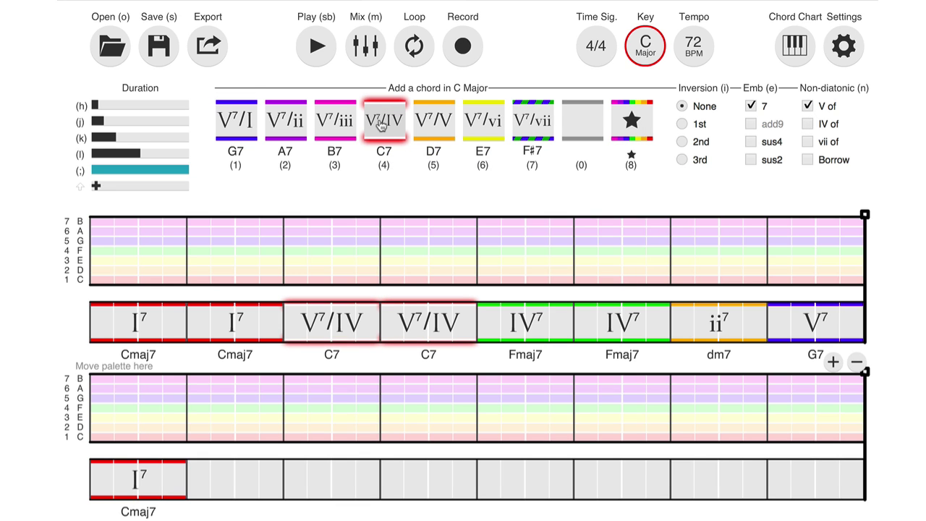
Compare the chord tones of the I7 in bar two with those of the V7/IV in bar three
{"action": "left_click", "coordinate": [321, 236]}
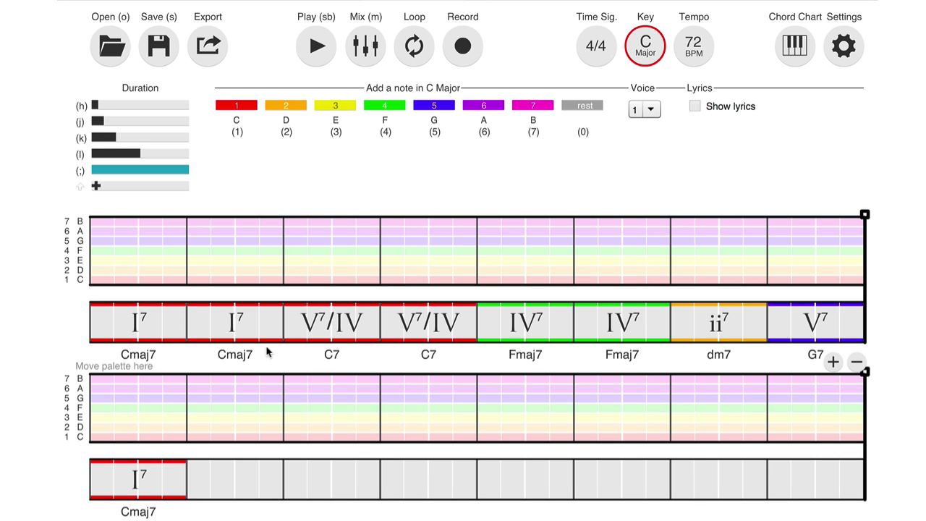
{"action": "left_click", "coordinate": [312, 340]}
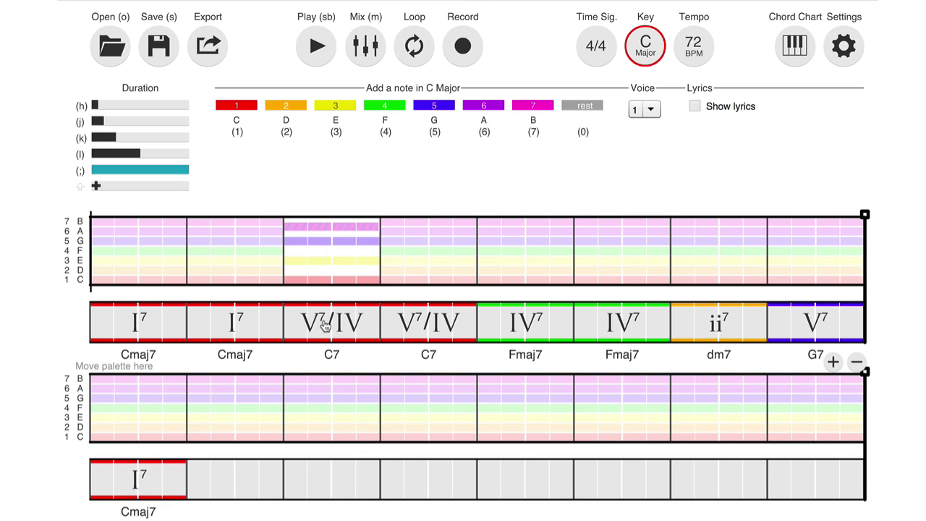
{"action": "left_click", "coordinate": [257, 331]}
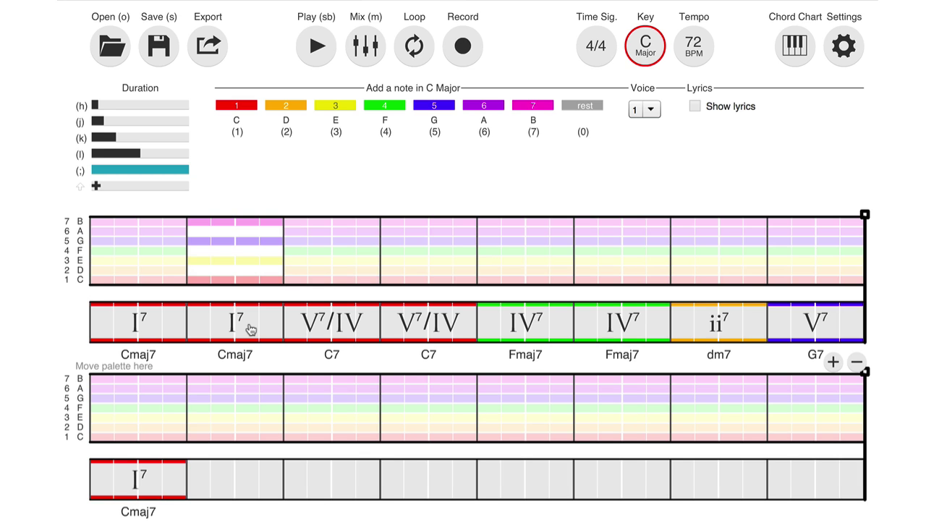
{"action": "left_click", "coordinate": [291, 328]}
{"action": "left_click", "coordinate": [256, 328]}
{"action": "left_click", "coordinate": [310, 325]}
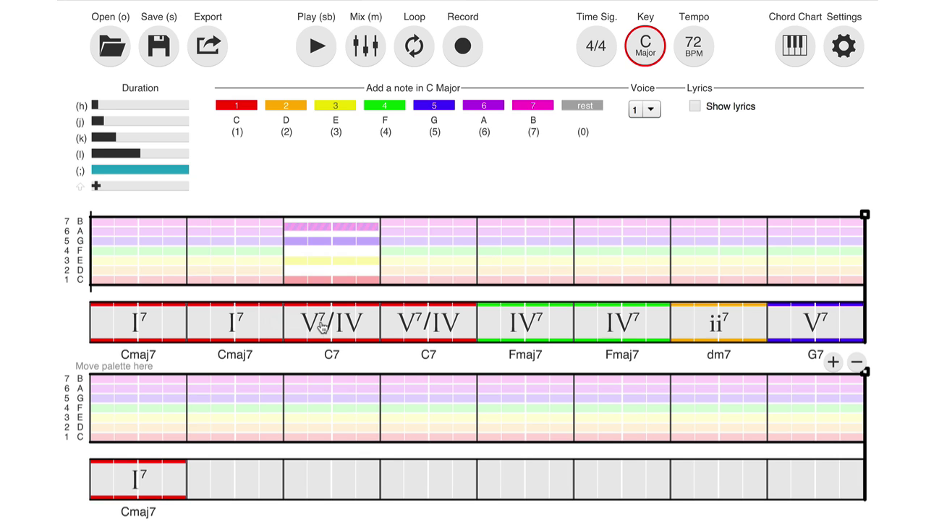
{"action": "left_click", "coordinate": [269, 323]}
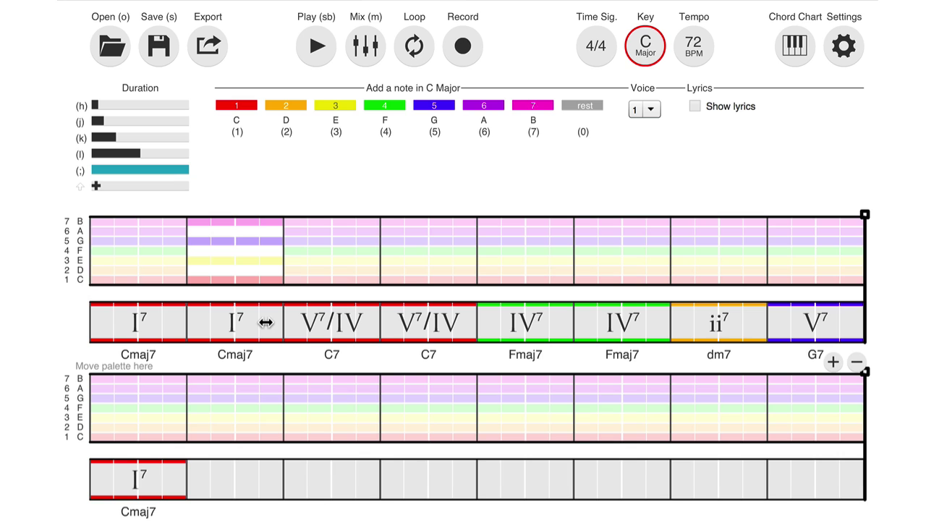
{"action": "left_click", "coordinate": [312, 328]}
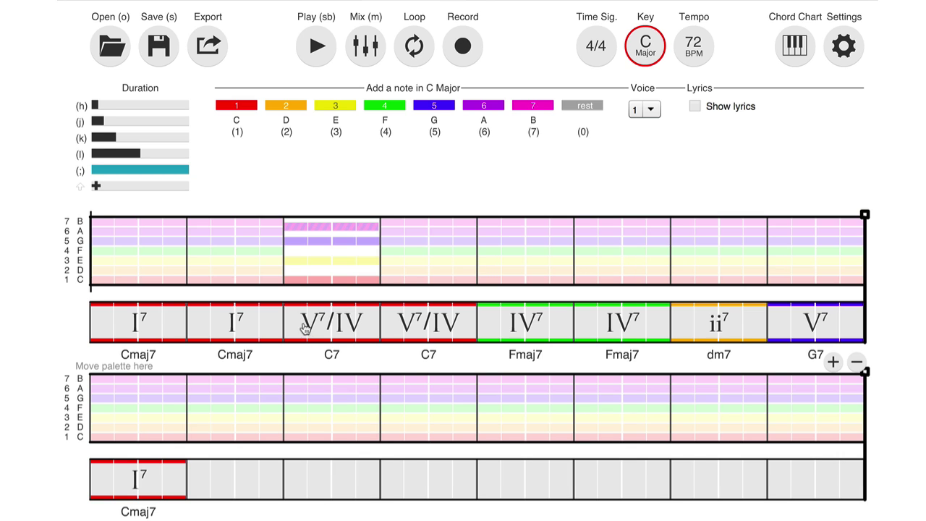
{"action": "left_click", "coordinate": [267, 330]}
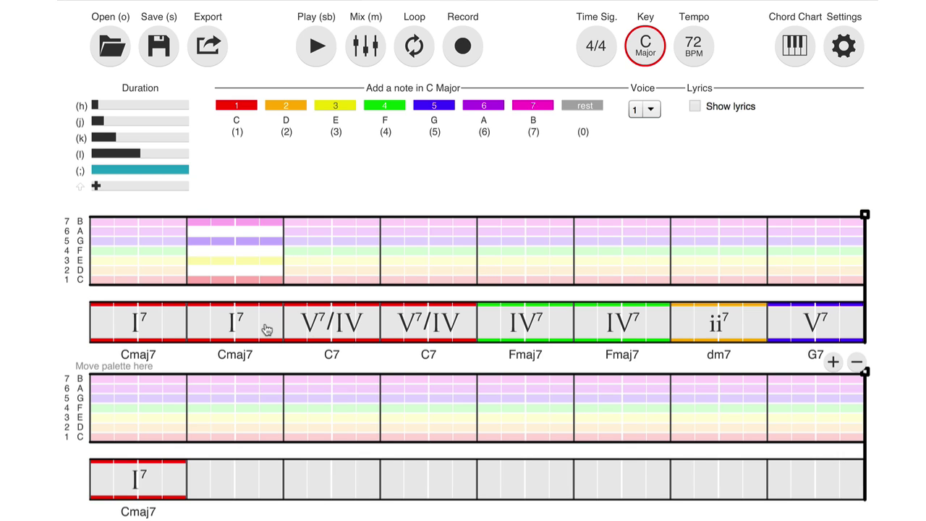
{"action": "left_click", "coordinate": [332, 330]}
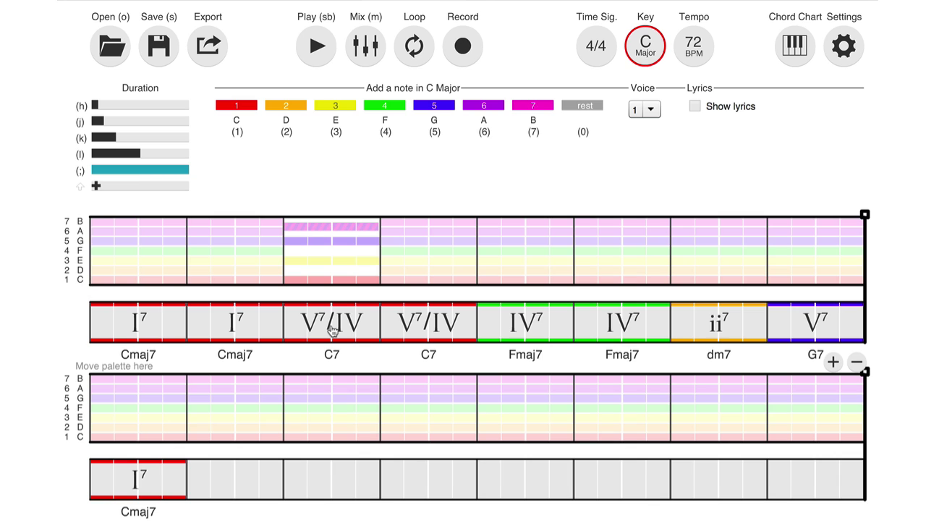
{"action": "left_click", "coordinate": [257, 330]}
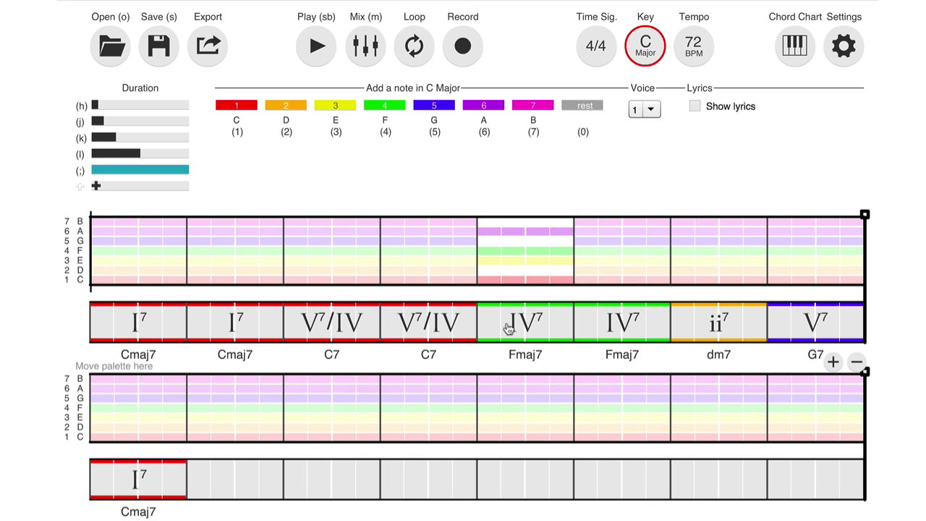
Play the progression from bar two through the V7/IV chords and re-examine the chords in bars two and three
{"action": "left_click", "coordinate": [186, 324]}
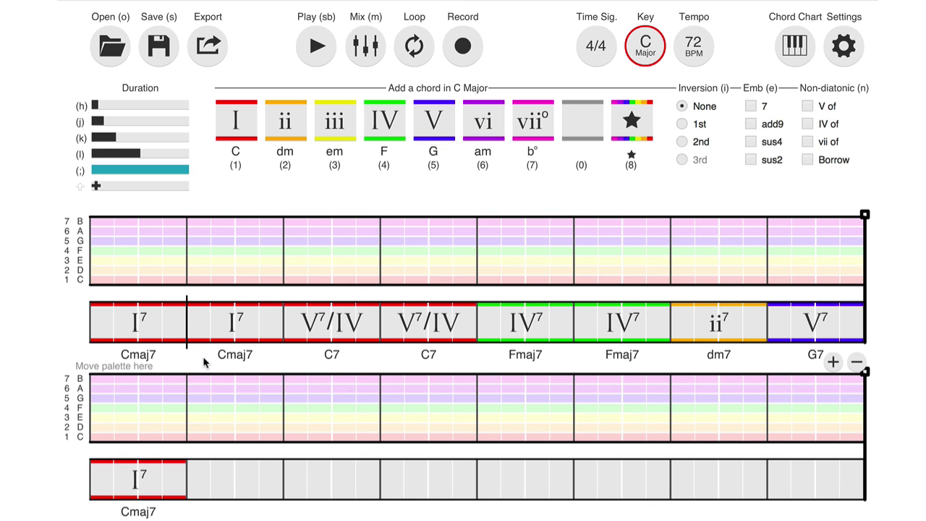
{"action": "key", "text": "space"}
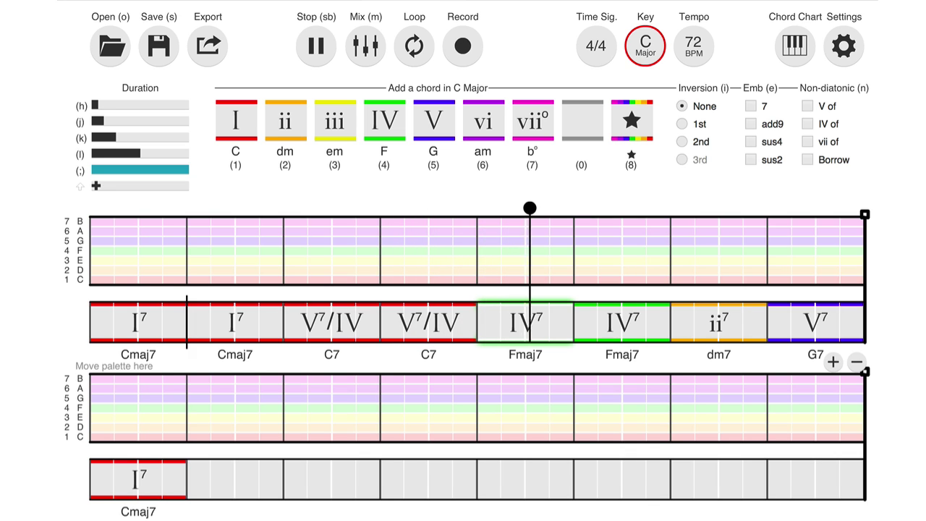
{"action": "key", "text": "space"}
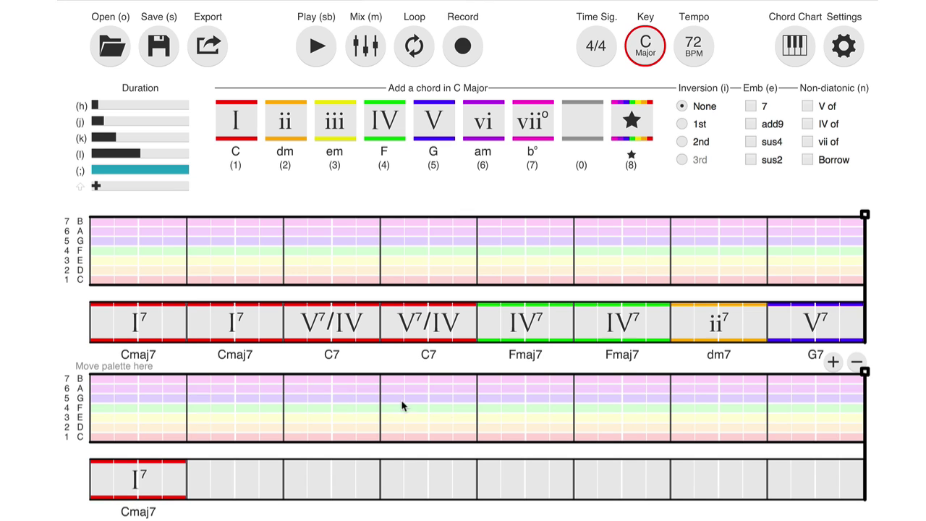
{"action": "left_click", "coordinate": [243, 355]}
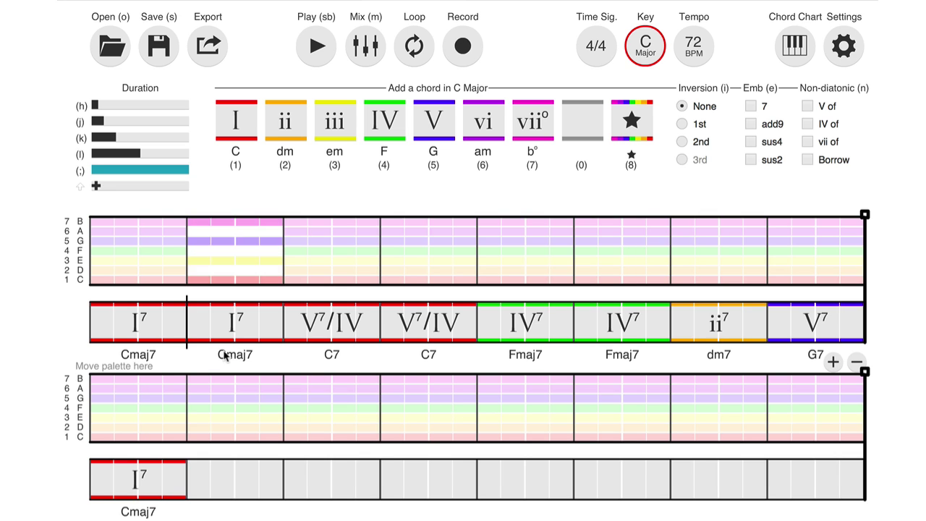
{"action": "left_click", "coordinate": [327, 361]}
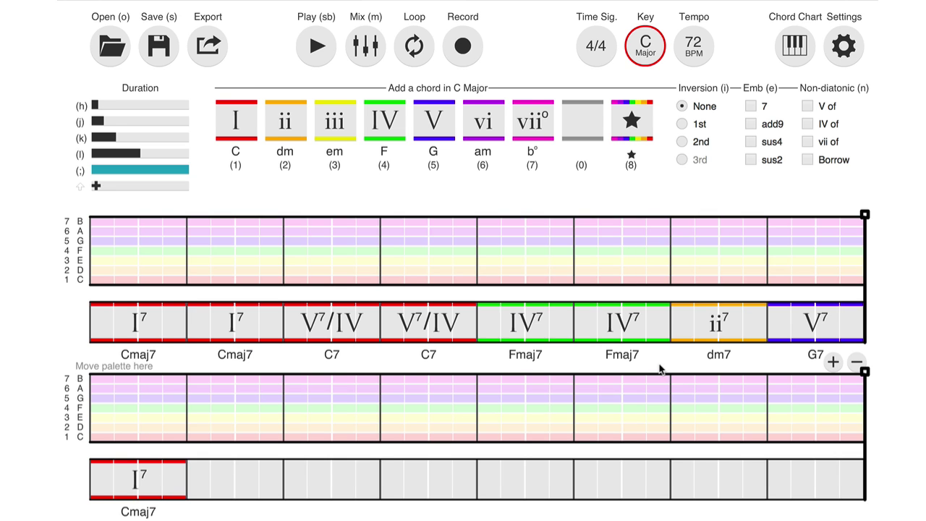
Split the ii7 chord in bar seven into two equal halves and change the first half to iii7
{"action": "left_click", "coordinate": [649, 326]}
{"action": "left_click", "coordinate": [682, 325]}
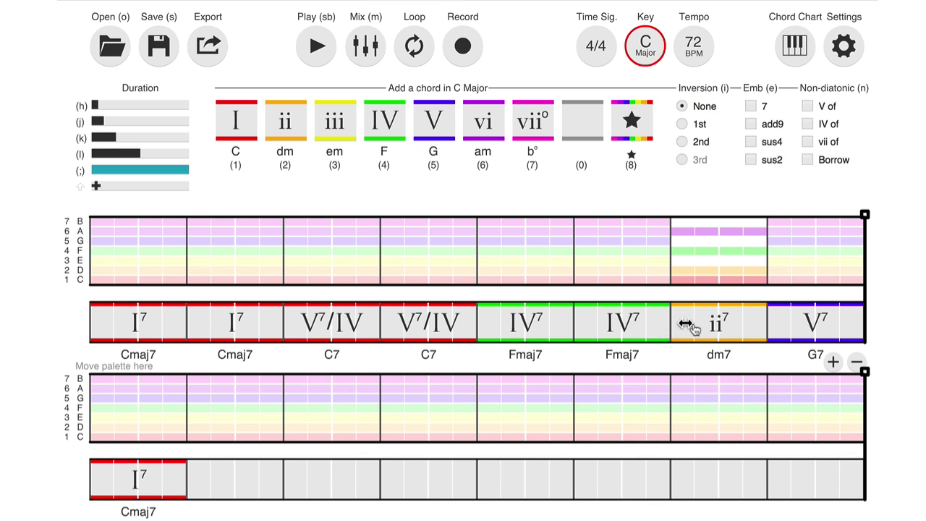
{"action": "left_click", "coordinate": [644, 329]}
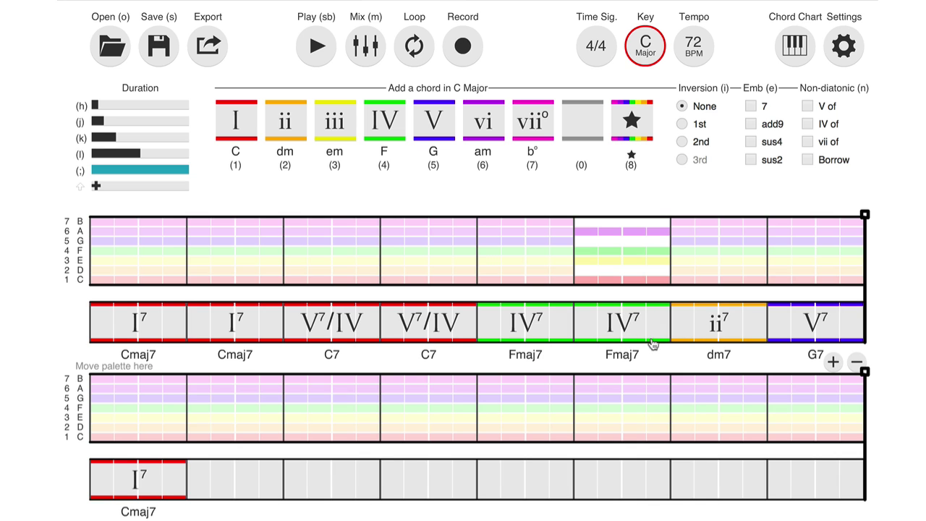
{"action": "left_click", "coordinate": [680, 338]}
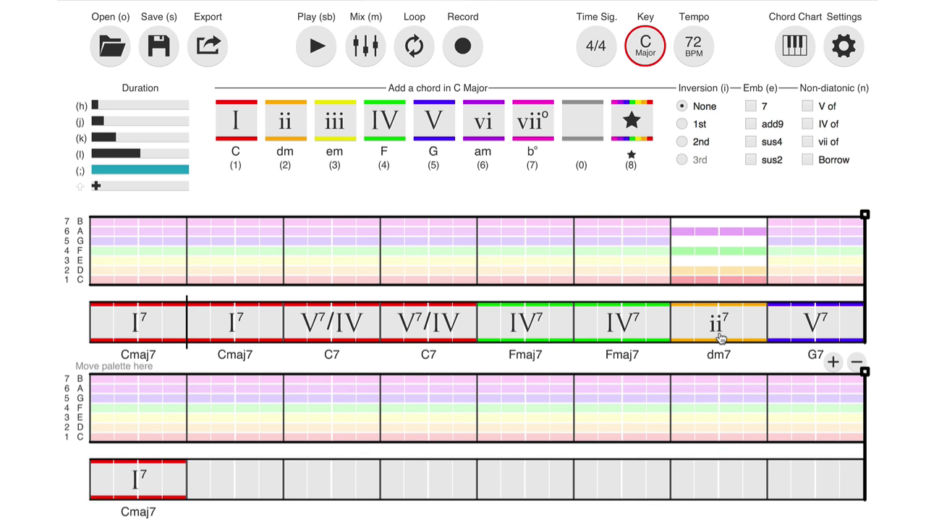
{"action": "left_click", "coordinate": [718, 336]}
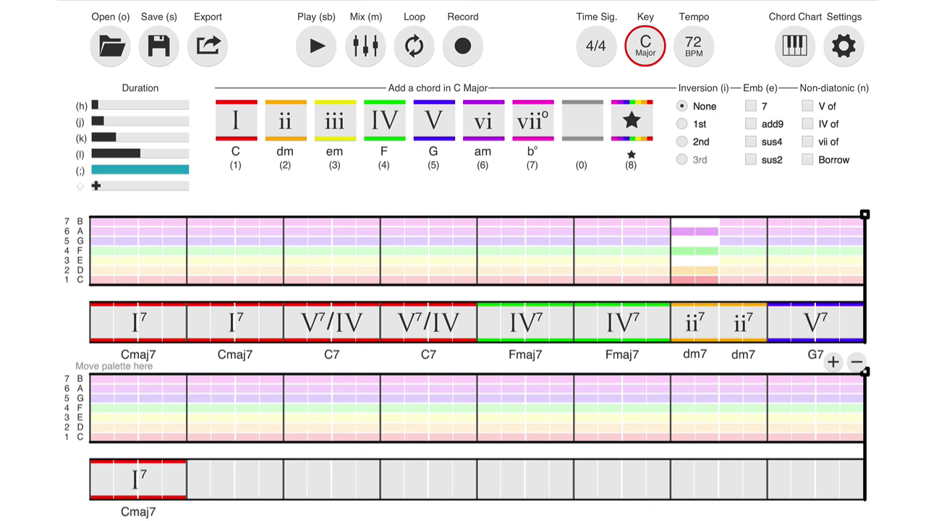
{"action": "left_click", "coordinate": [694, 326]}
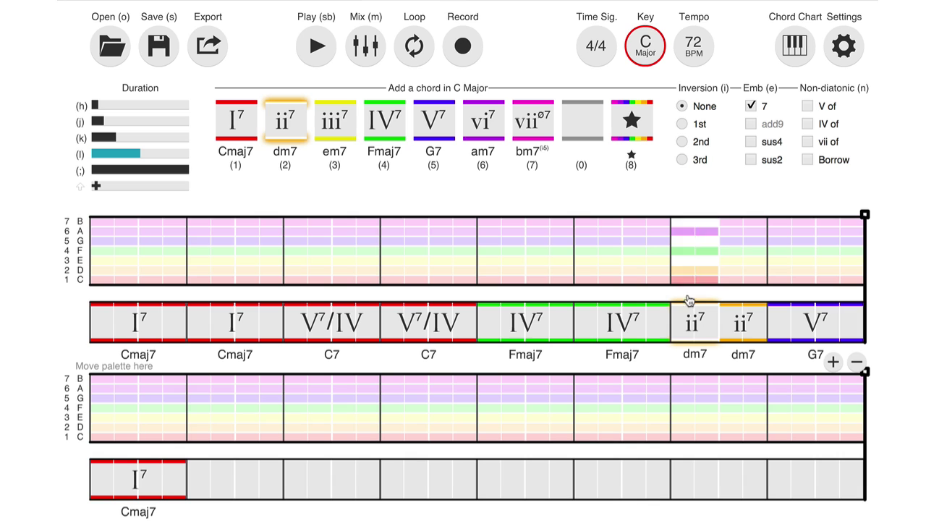
{"action": "left_click", "coordinate": [340, 130]}
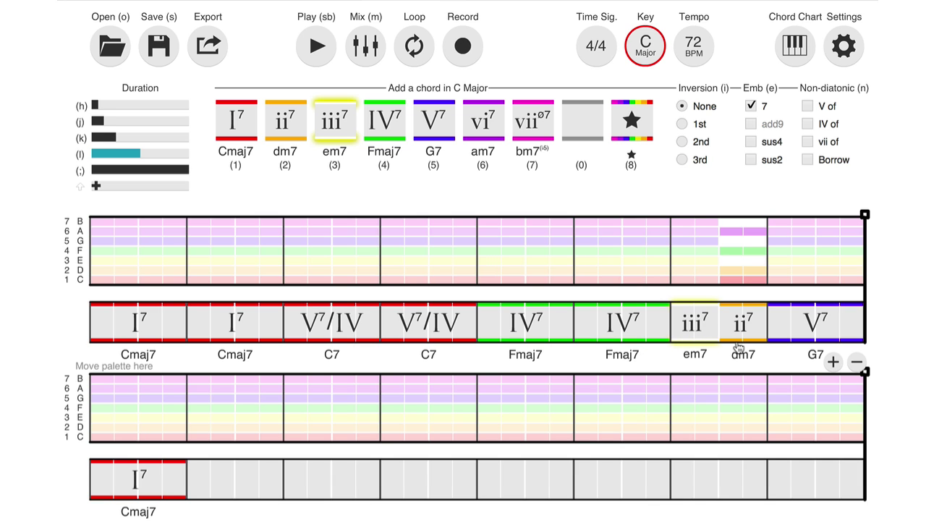
Play the progression from the IV7 in bar six through the closing I7
{"action": "left_click", "coordinate": [576, 332]}
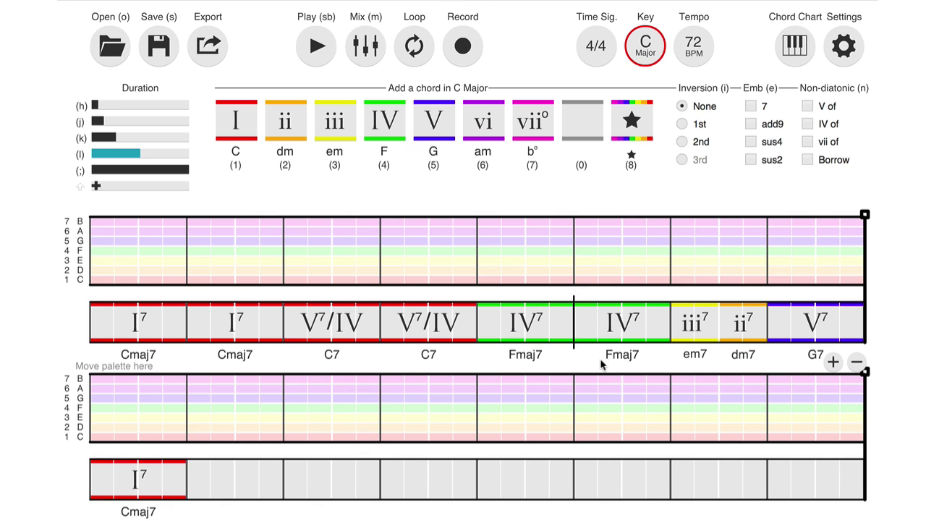
{"action": "key", "text": "space"}
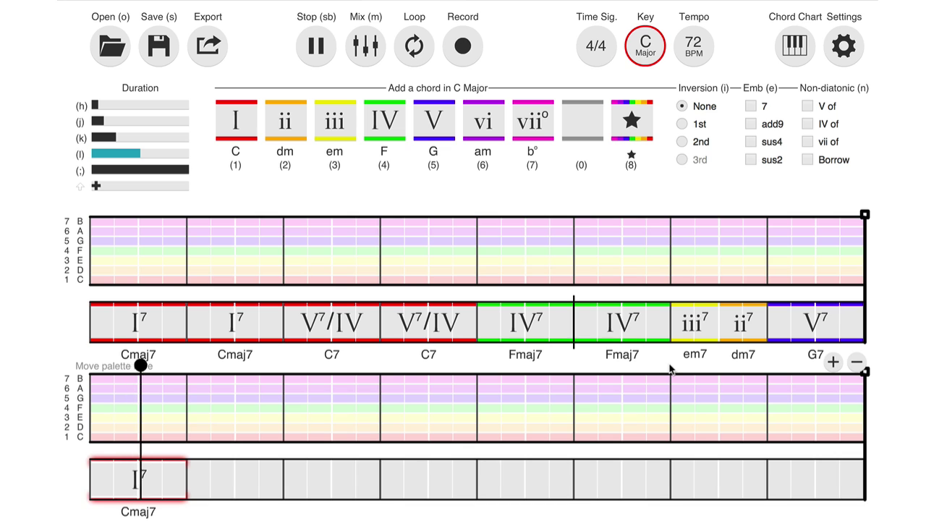
{"action": "key", "text": "space"}
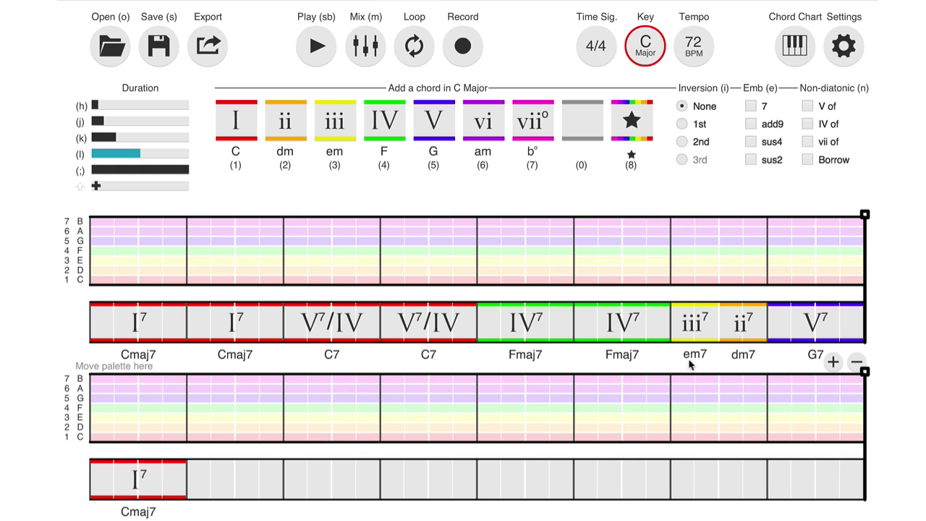
Split bar eight into two equal halves, with ii7 in the first half and V7 in the second
{"action": "key", "text": "Tab"}
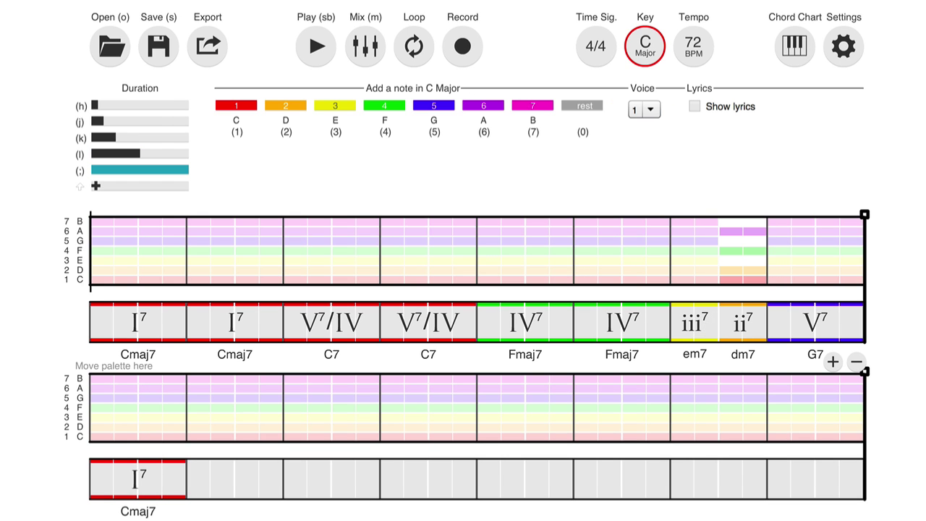
{"action": "left_click", "coordinate": [726, 338]}
{"action": "key", "text": "2"}
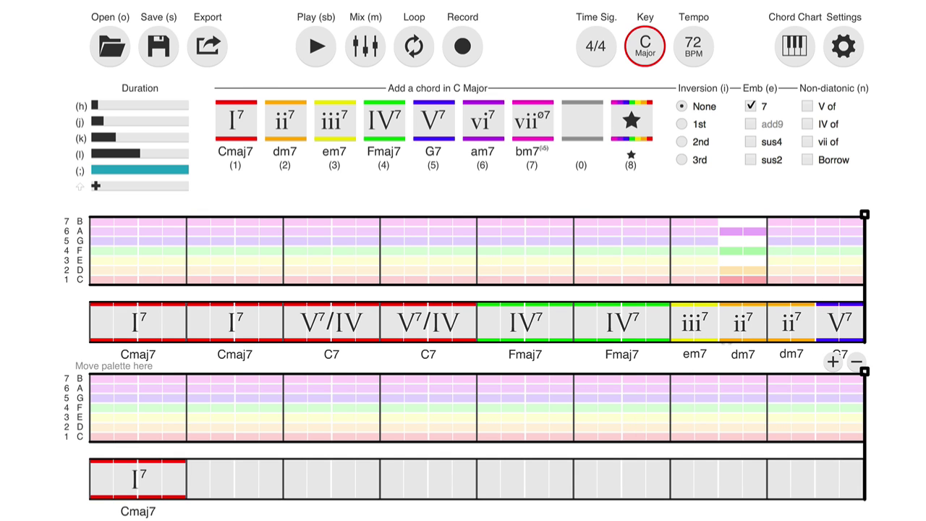
{"action": "key", "text": "Tab"}
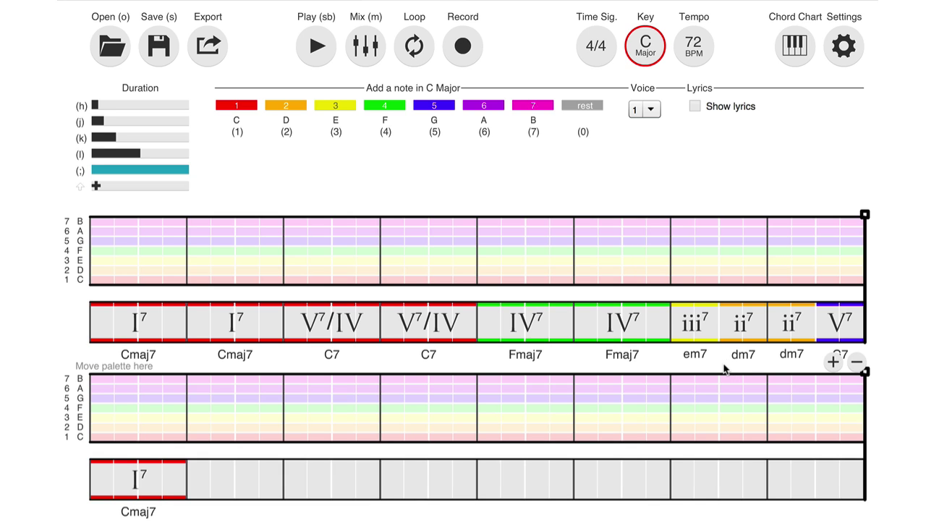
Change the ii7 in the second half of bar seven to a ♭III7 chord borrowed from Minor
{"action": "left_click", "coordinate": [740, 324]}
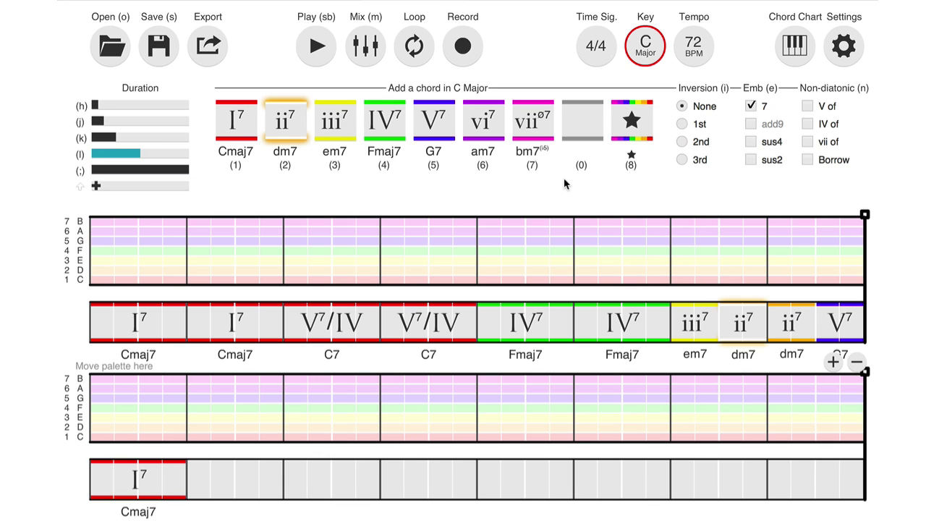
{"action": "left_click", "coordinate": [347, 129]}
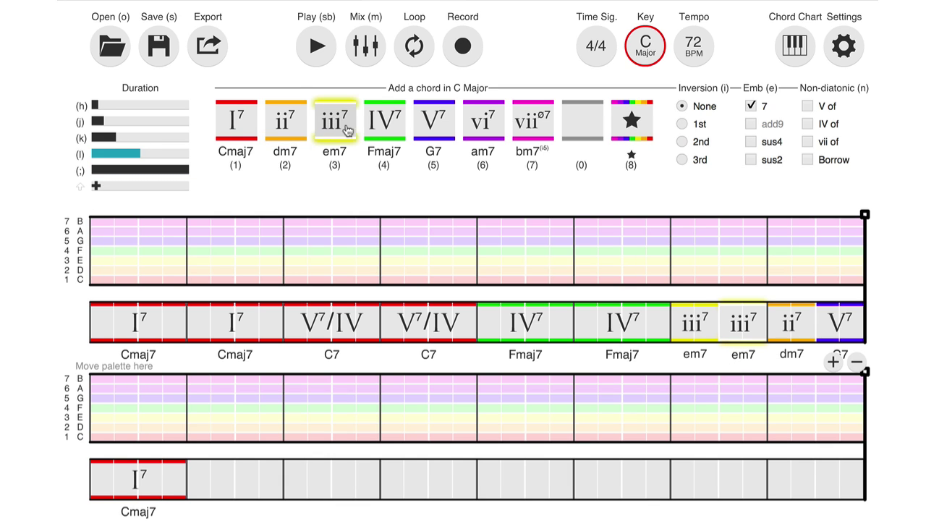
{"action": "left_click", "coordinate": [807, 161]}
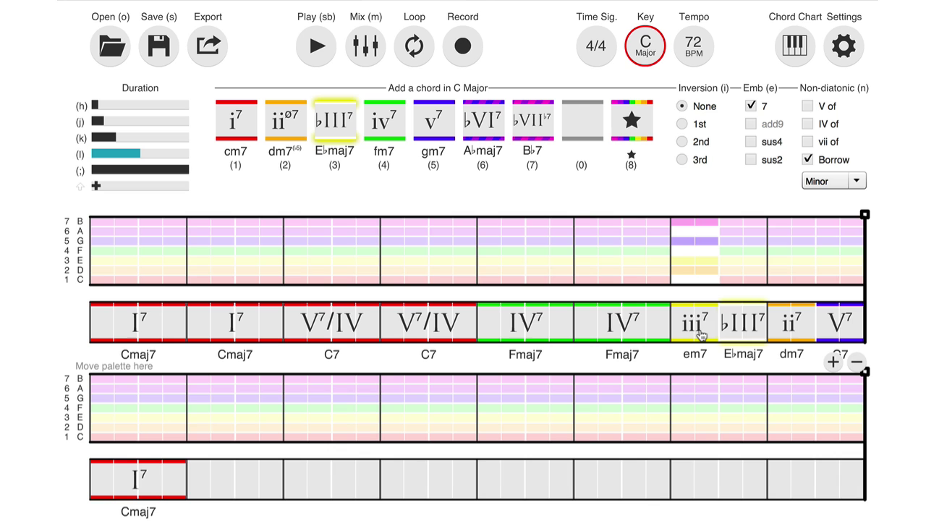
{"action": "left_click", "coordinate": [721, 275]}
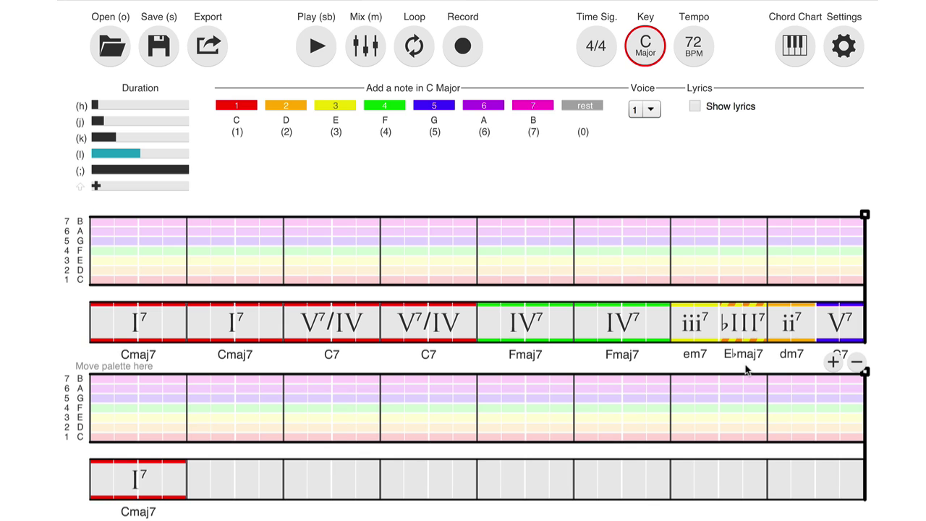
Set the borrowed ♭III7 chord in bar seven to the Phrygian mode, making it E♭7
{"action": "mouse_move", "coordinate": [747, 366]}
{"action": "left_click", "coordinate": [742, 326]}
{"action": "left_click", "coordinate": [829, 183]}
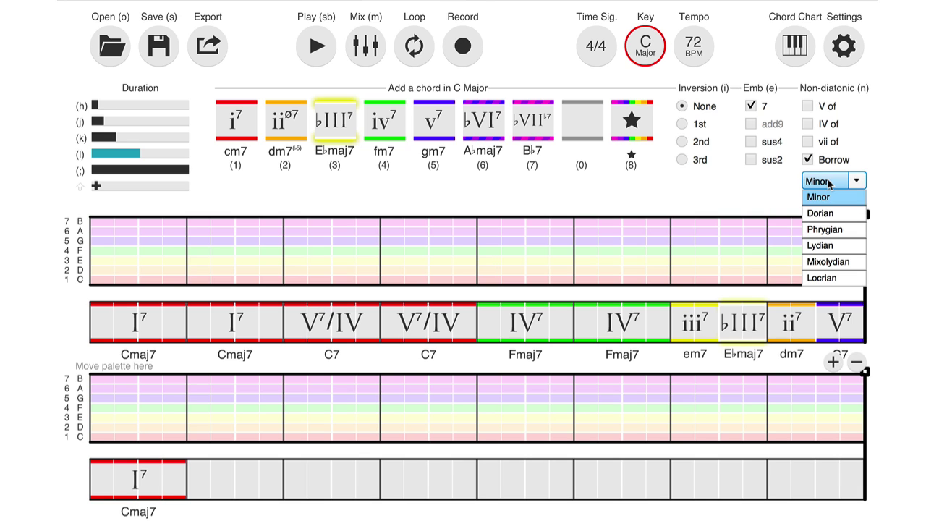
{"action": "left_click", "coordinate": [829, 233]}
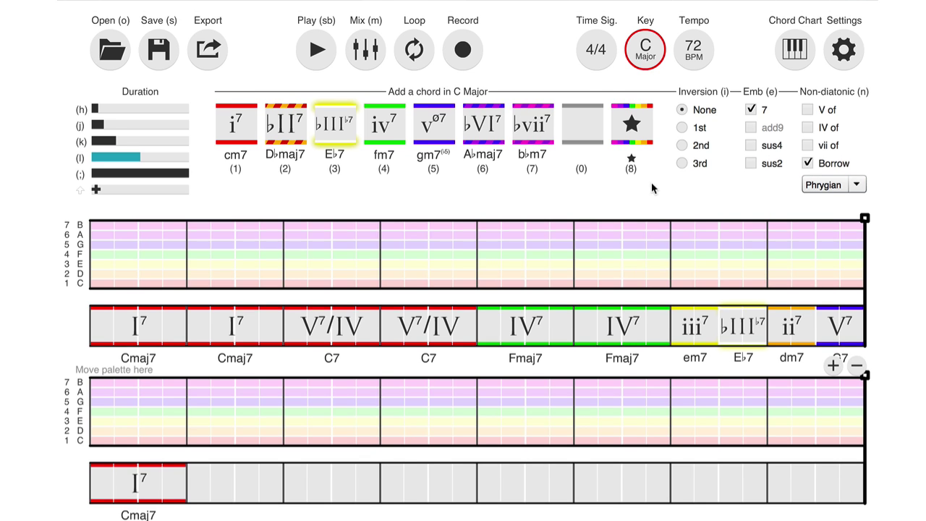
Turn borrowing off to compare the chord with the diatonic iii7, and restore the Phrygian borrowing
{"action": "left_click", "coordinate": [808, 163]}
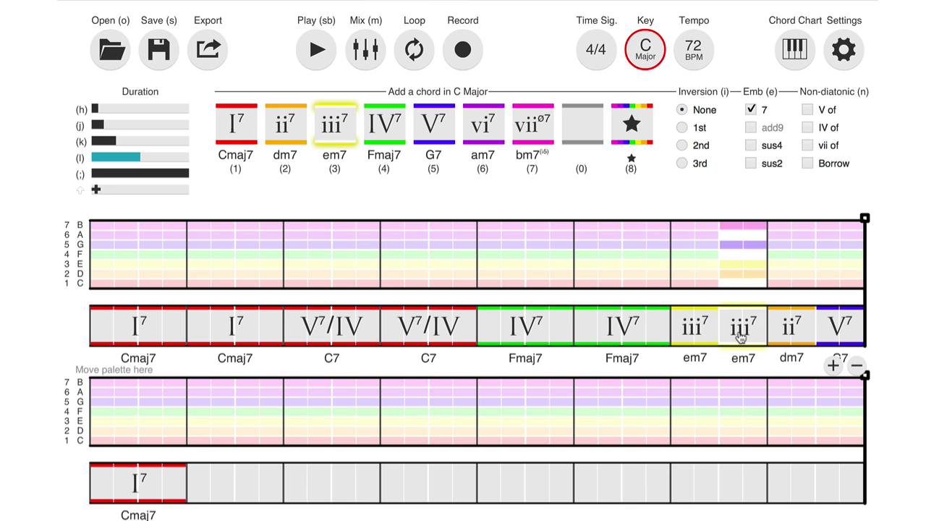
{"action": "left_click", "coordinate": [805, 165]}
{"action": "left_click", "coordinate": [819, 186]}
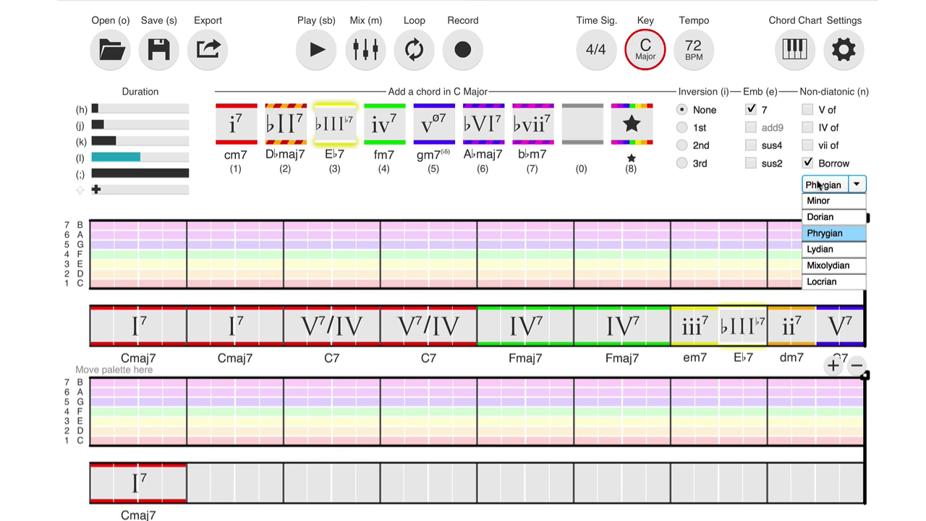
{"action": "left_click", "coordinate": [825, 233]}
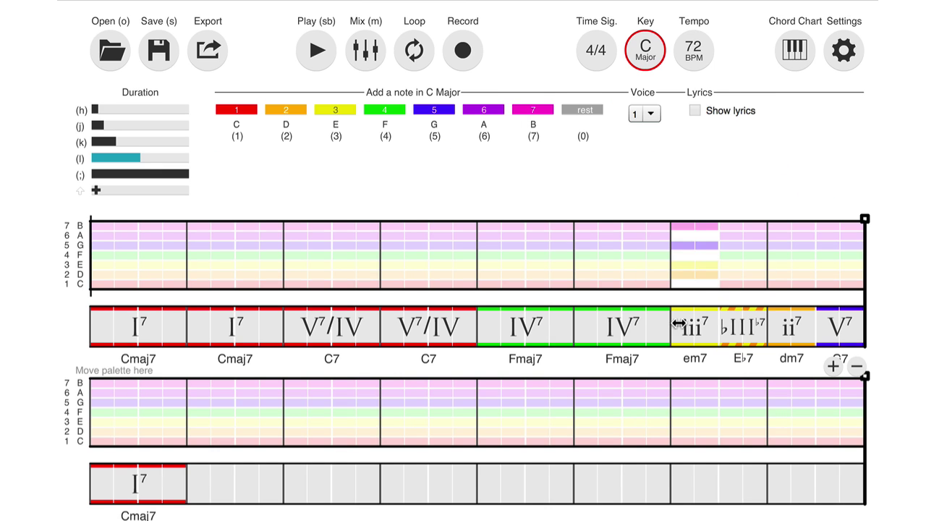
Play the progression from the IV7 in bar five through the closing I7
{"action": "left_click", "coordinate": [483, 327]}
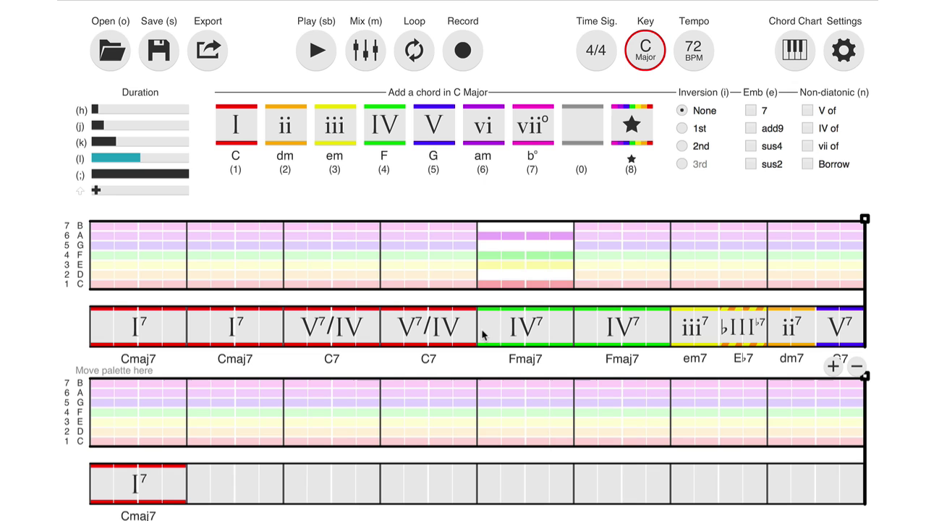
{"action": "key", "text": "space"}
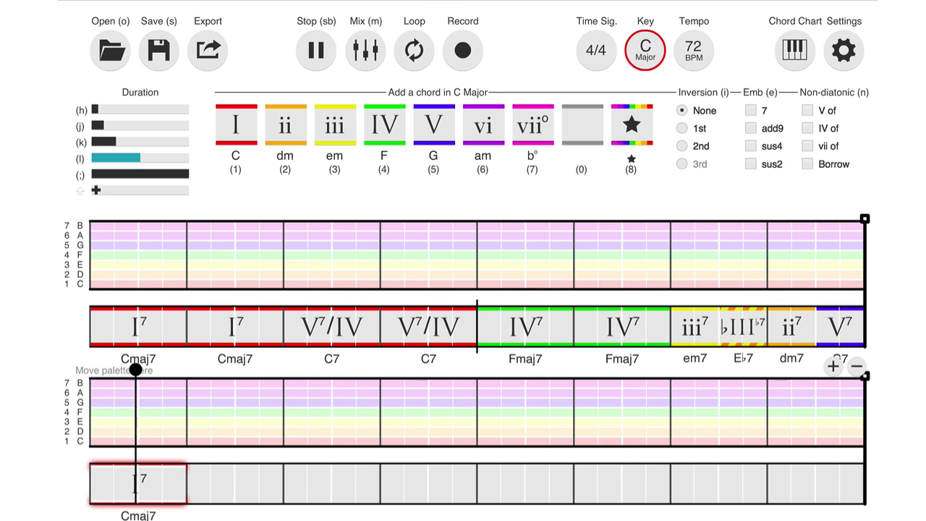
{"action": "key", "text": "space"}
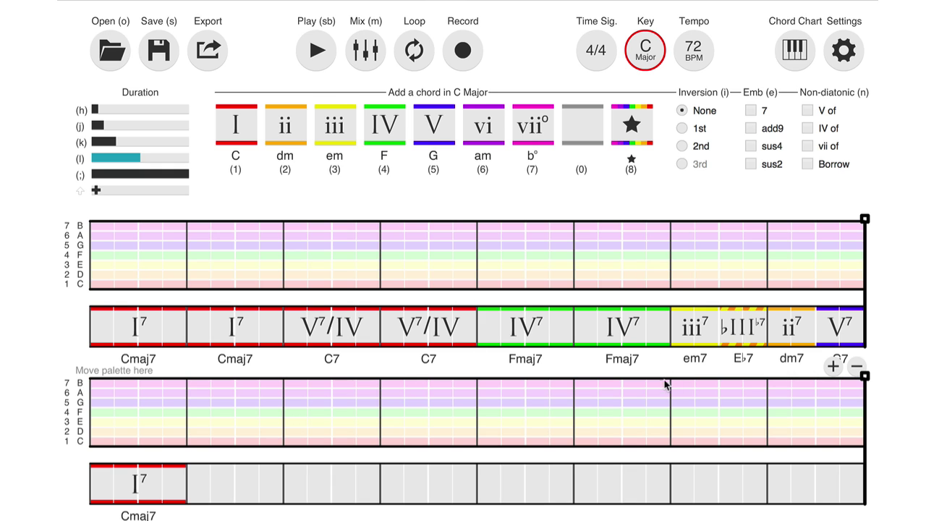
Compare the chord tones of the iii7 and the borrowed ♭III♭7 in bar seven
{"action": "left_click", "coordinate": [678, 329]}
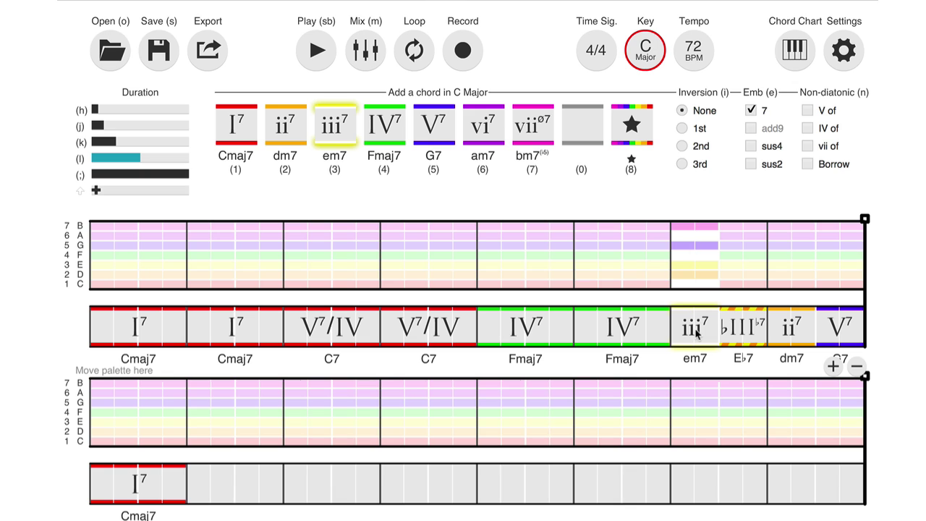
{"action": "left_click", "coordinate": [699, 334]}
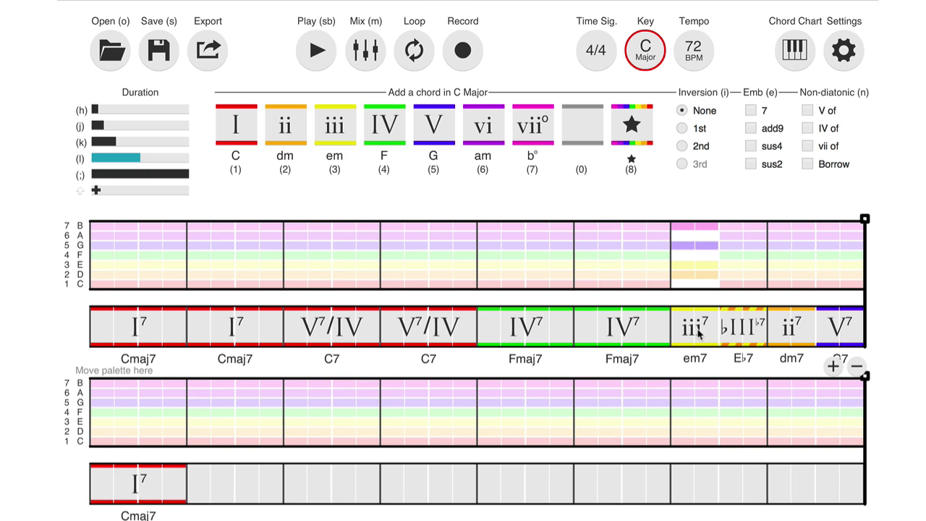
{"action": "left_click", "coordinate": [742, 330]}
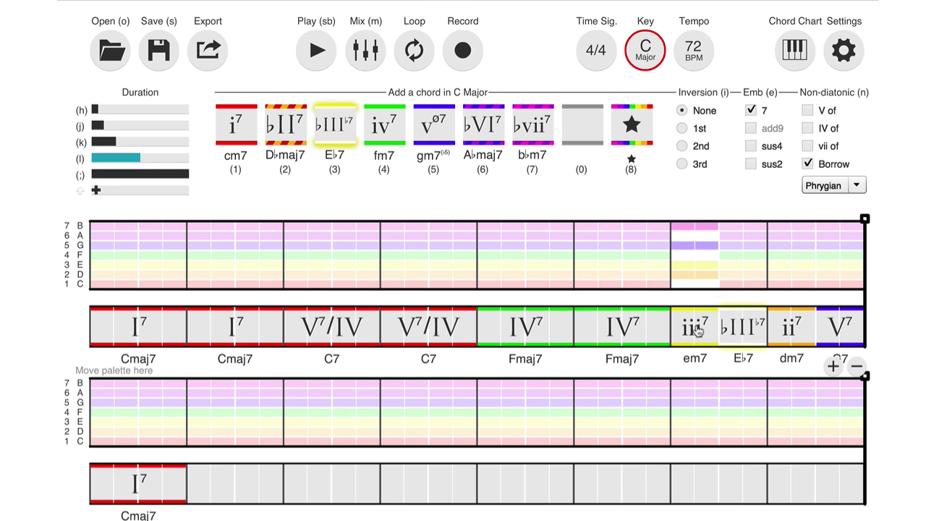
{"action": "left_click", "coordinate": [697, 331]}
{"action": "left_click", "coordinate": [744, 330]}
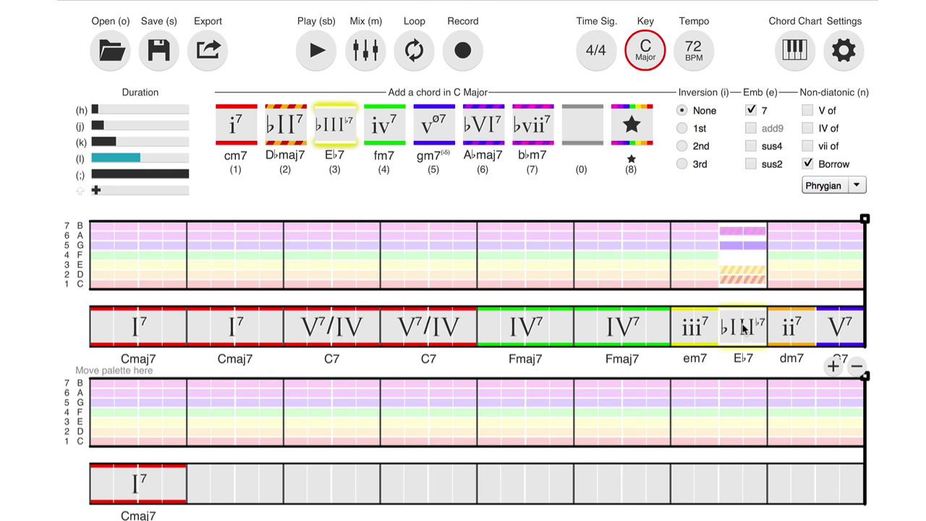
Turn the ii7 in the first half of bar eight into a ii7sus4
{"action": "left_click", "coordinate": [794, 327]}
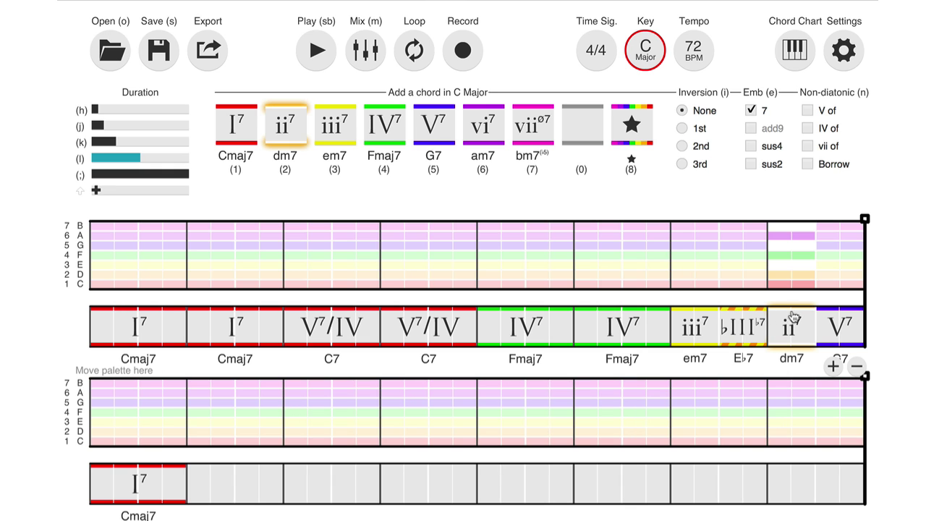
{"action": "left_click", "coordinate": [751, 145]}
{"action": "left_click", "coordinate": [750, 111]}
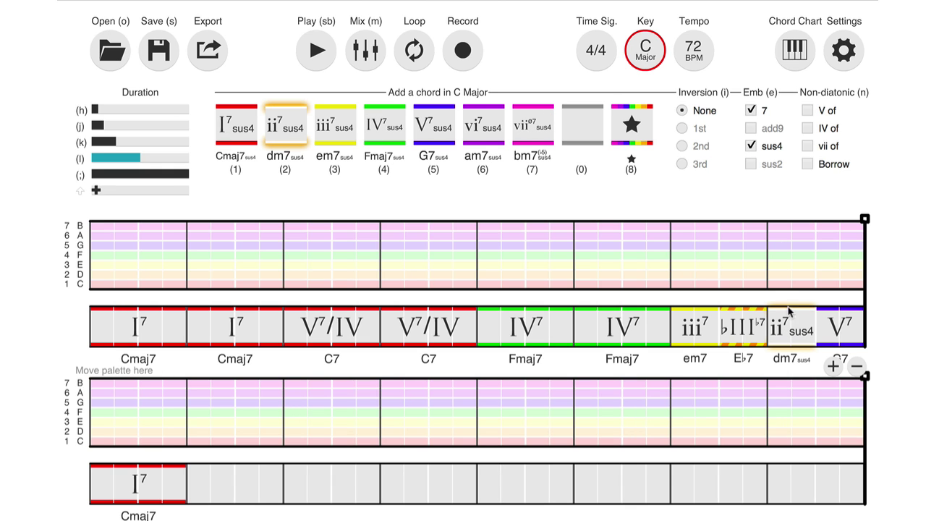
{"action": "left_click", "coordinate": [790, 353]}
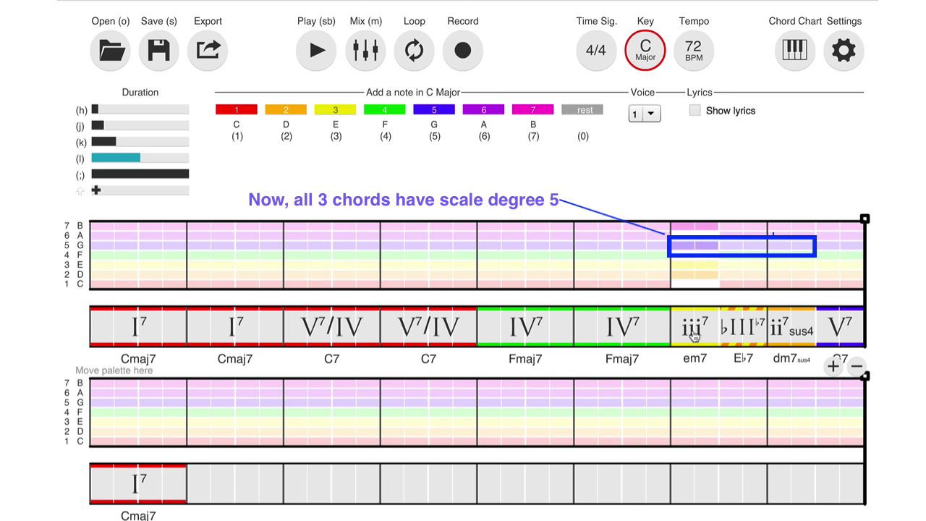
Examine the chord tones shared by the iii7, the ♭III♭7 and the ii7sus4 in bars seven and eight
{"action": "left_click", "coordinate": [733, 337]}
{"action": "left_click", "coordinate": [744, 334]}
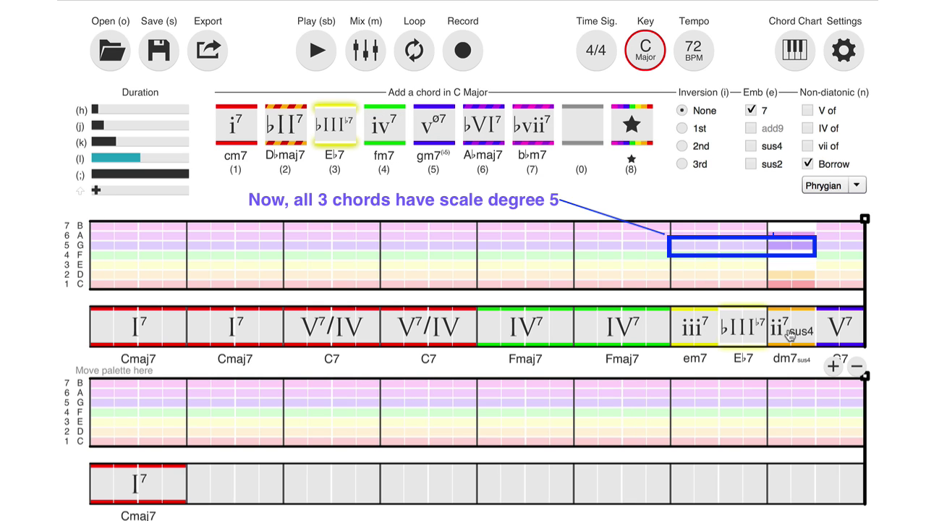
{"action": "left_click", "coordinate": [790, 334]}
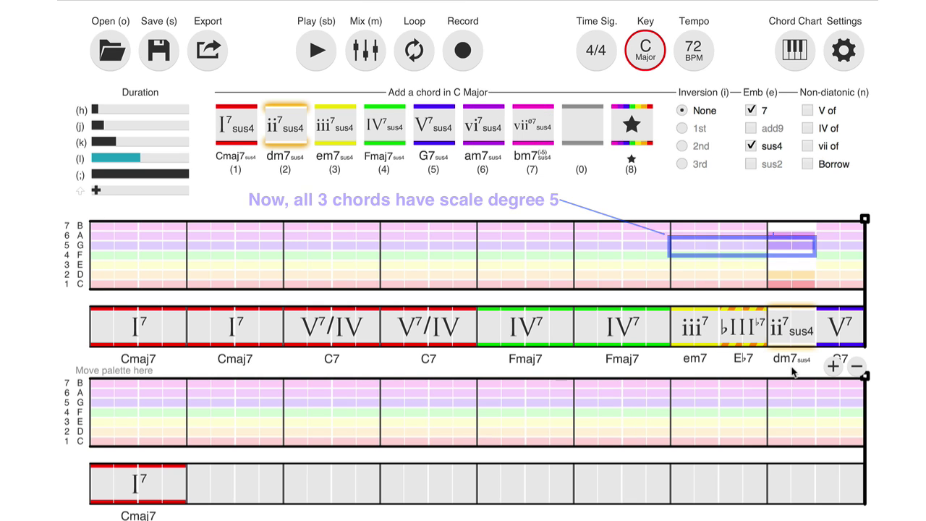
Play the whole progression from the first bar through the closing I7
{"action": "left_click", "coordinate": [790, 254]}
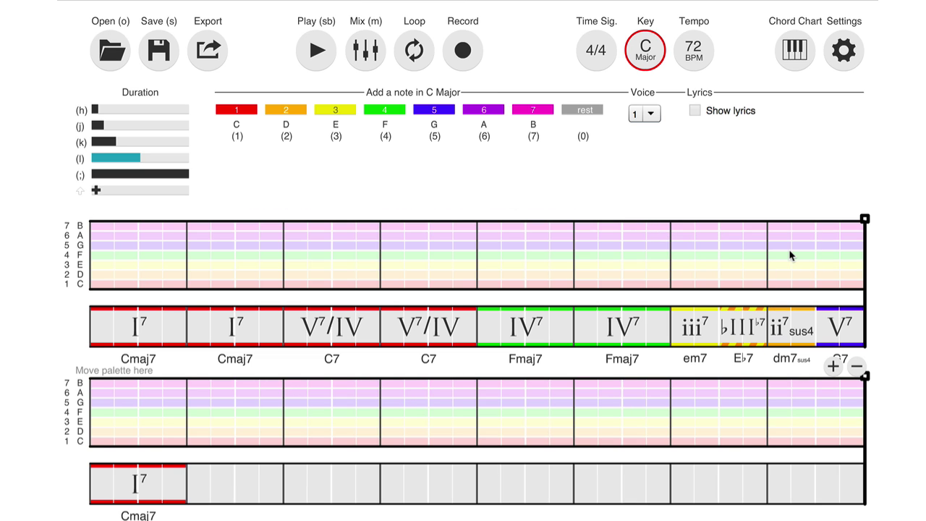
{"action": "key", "text": "space"}
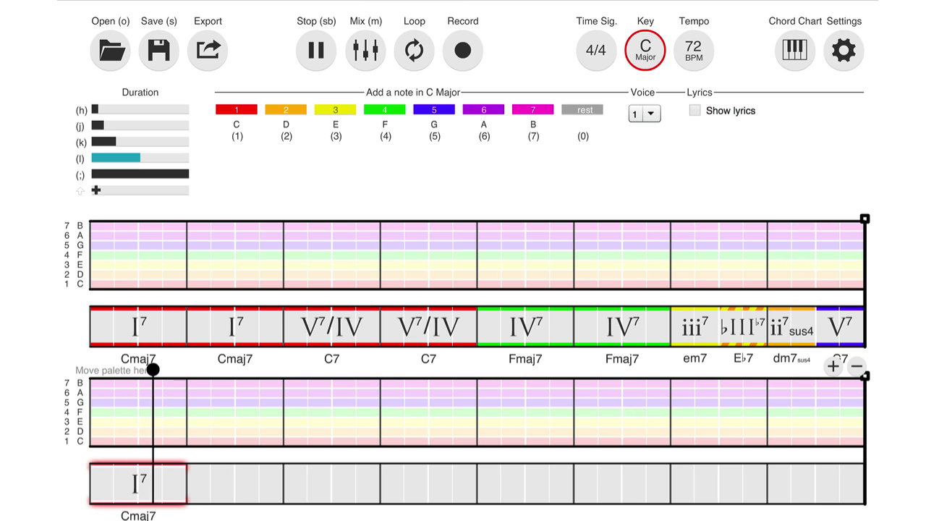
{"action": "key", "text": "space"}
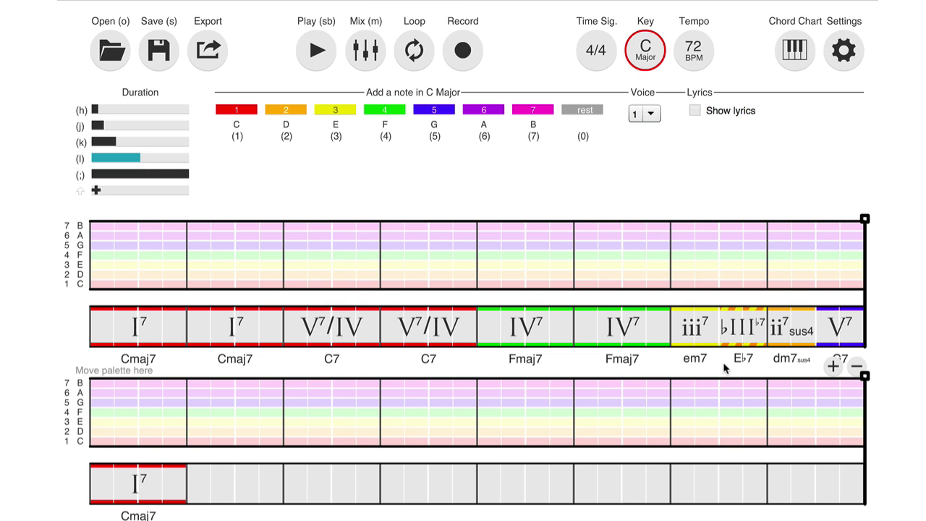
Replace the iii7 in the first half of bar seven with a first-inversion I7 (Cmaj7/E)
{"action": "left_click", "coordinate": [696, 330]}
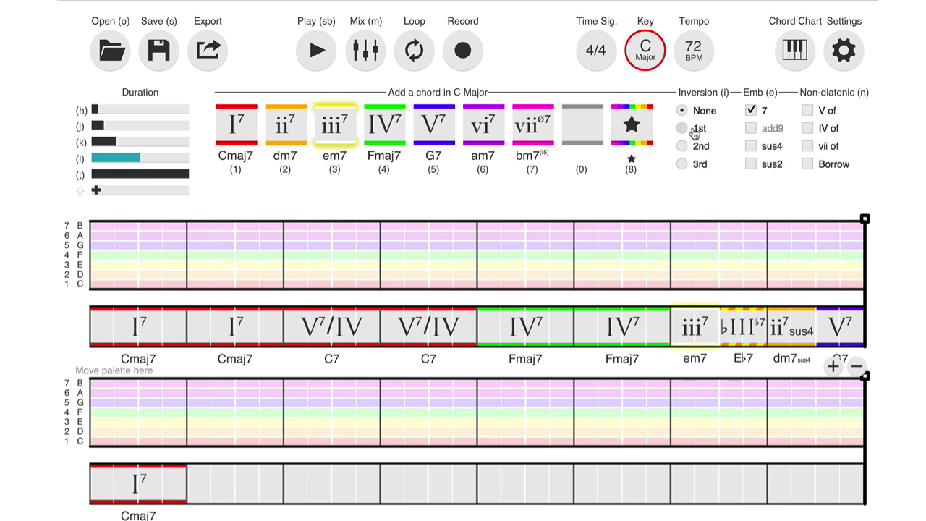
{"action": "left_click", "coordinate": [237, 135]}
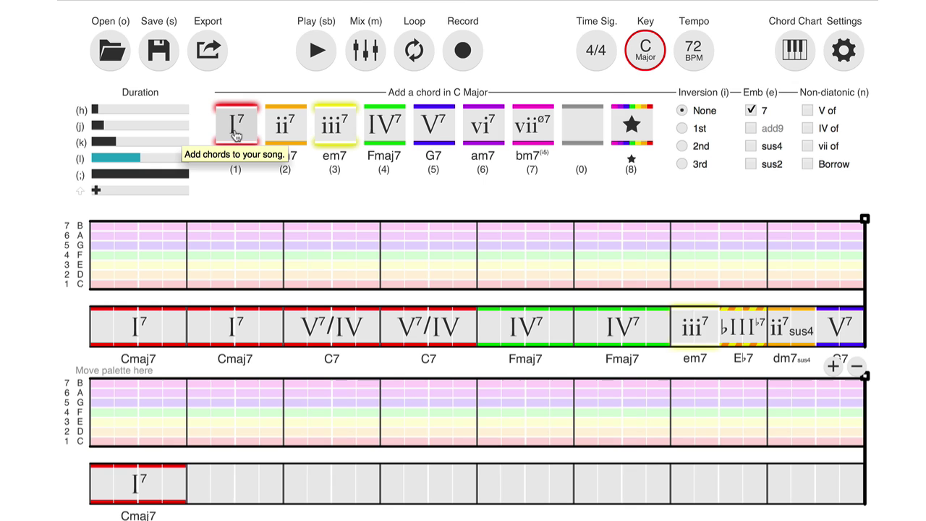
{"action": "left_click", "coordinate": [683, 129]}
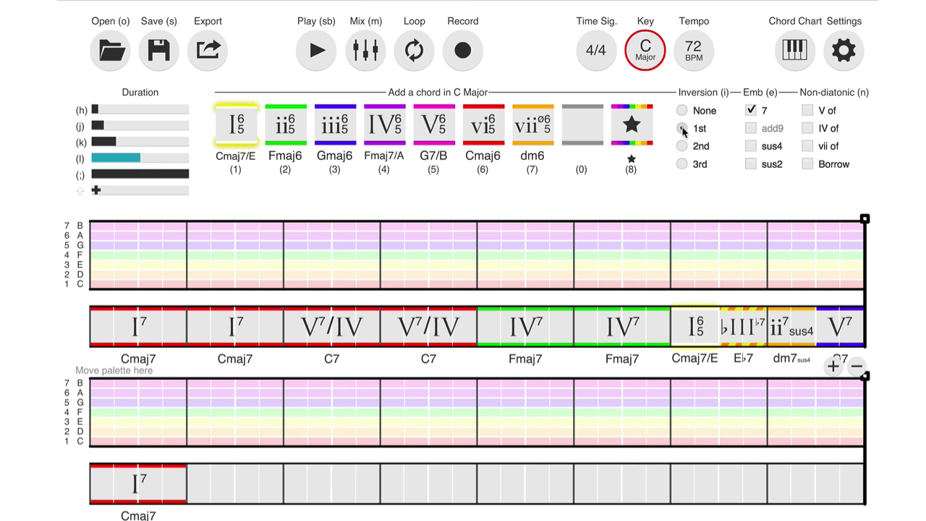
{"action": "left_click", "coordinate": [695, 244]}
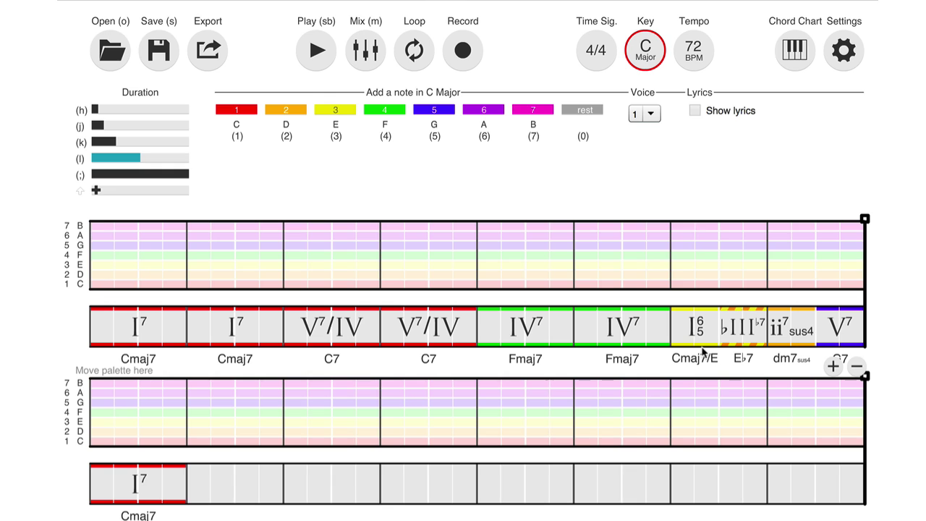
Replace the borrowed ♭III♭7 in the second half of bar seven with a vii°/iii triad (d♯°)
{"action": "left_click", "coordinate": [738, 335]}
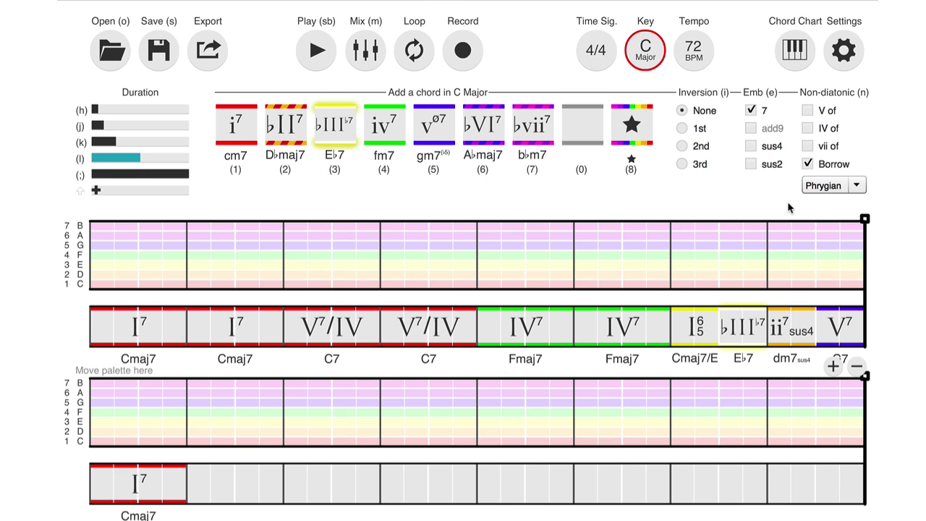
{"action": "left_click", "coordinate": [809, 165]}
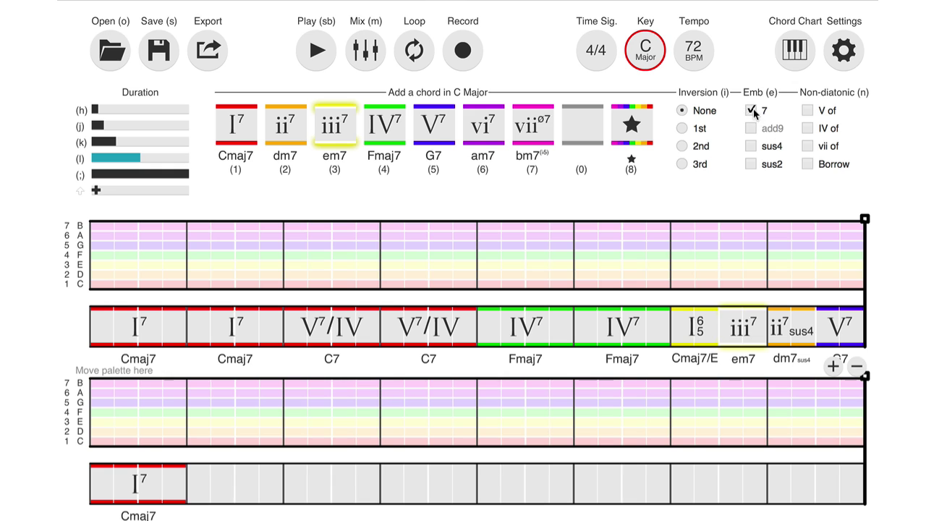
{"action": "left_click", "coordinate": [753, 111]}
{"action": "left_click", "coordinate": [808, 146]}
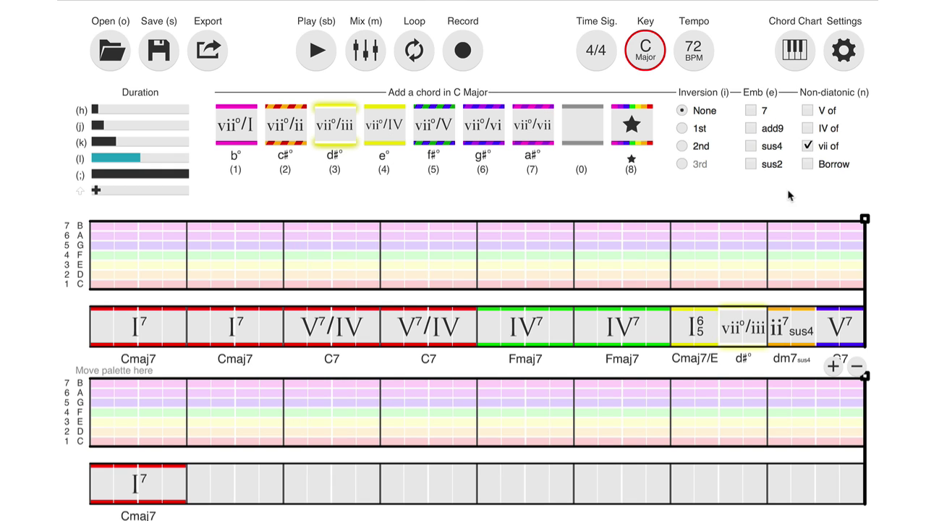
{"action": "left_click", "coordinate": [749, 249]}
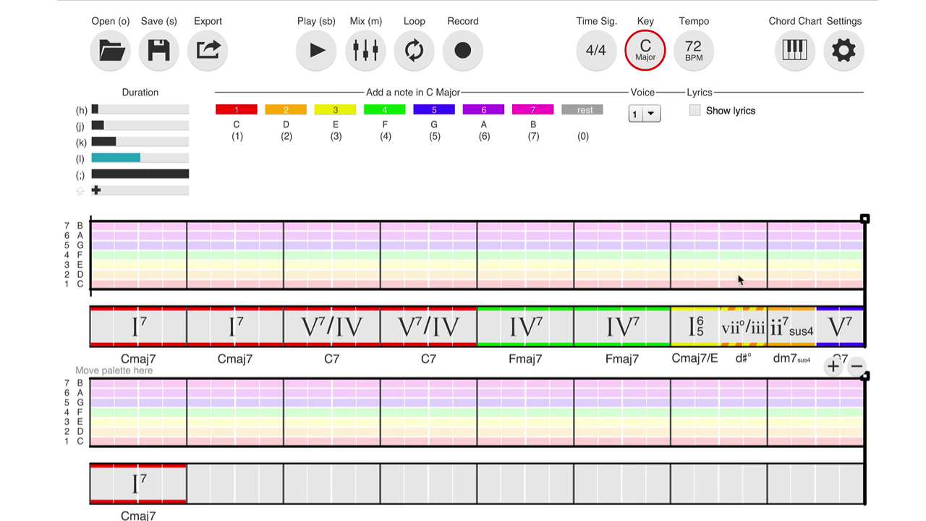
Remove the sus4 from the ii7sus4 in the first half of bar eight, leaving a plain ii7
{"action": "left_click", "coordinate": [737, 333]}
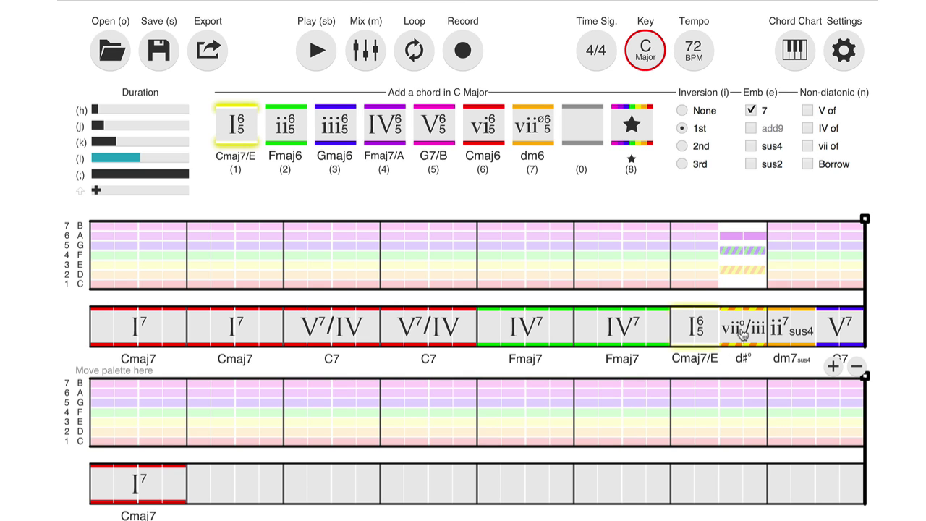
{"action": "left_click", "coordinate": [787, 332]}
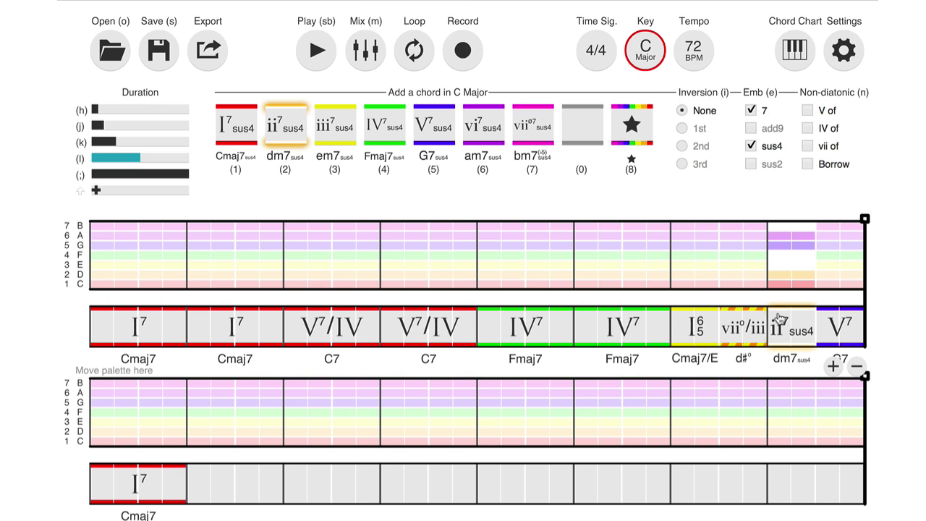
{"action": "left_click", "coordinate": [751, 146]}
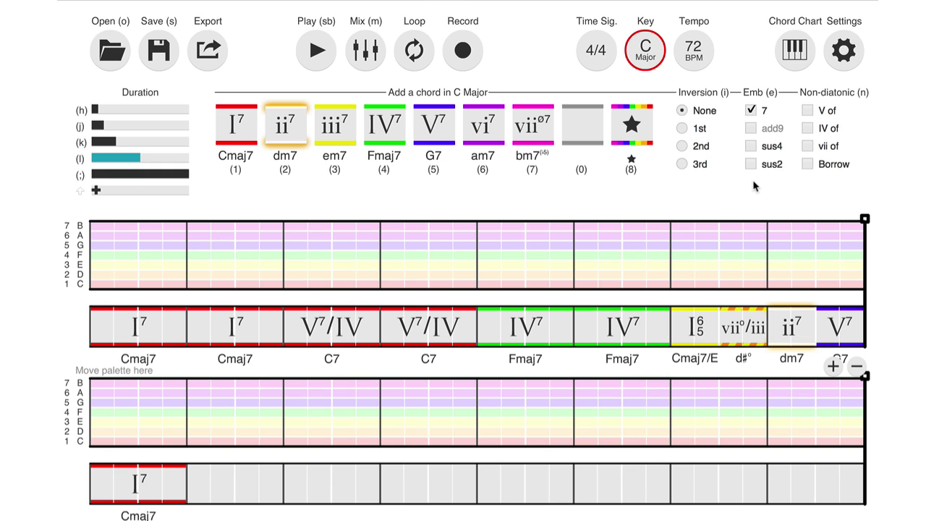
{"action": "left_click", "coordinate": [718, 250]}
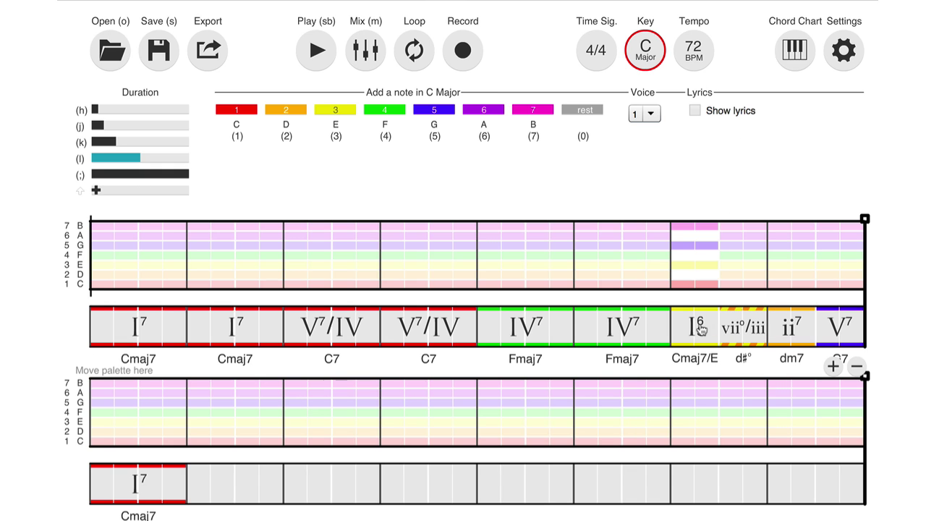
Audition the chords one by one from the first-inversion I7 in bar seven through the closing I7 in bar nine
{"action": "left_click", "coordinate": [701, 330]}
{"action": "left_click", "coordinate": [749, 328]}
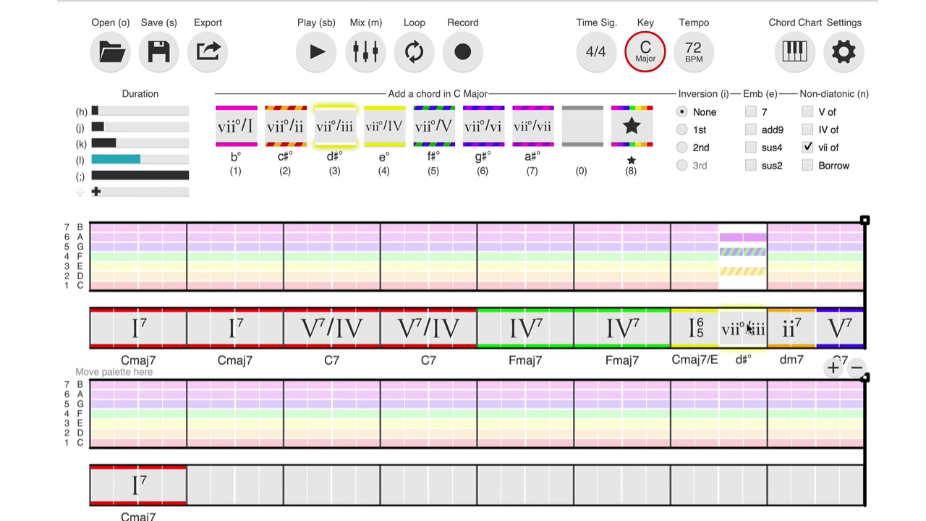
{"action": "left_click", "coordinate": [793, 328]}
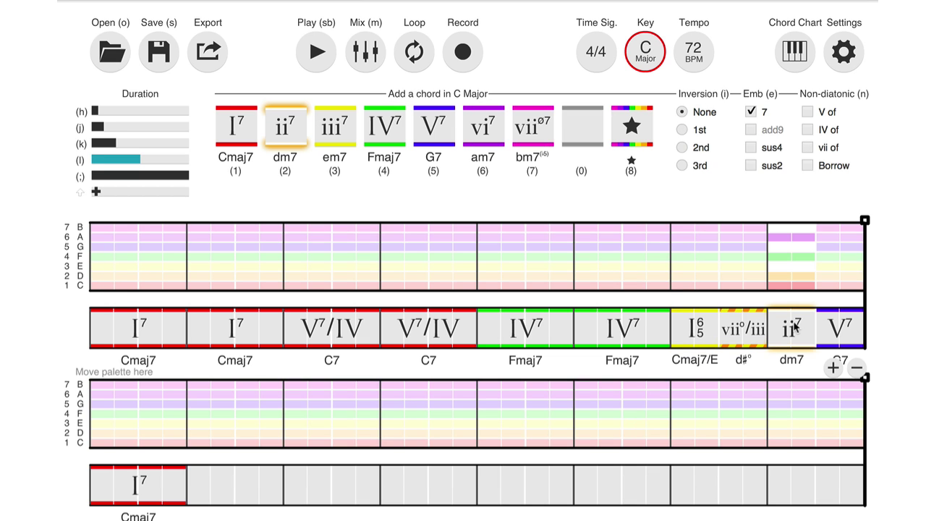
{"action": "left_click", "coordinate": [839, 328]}
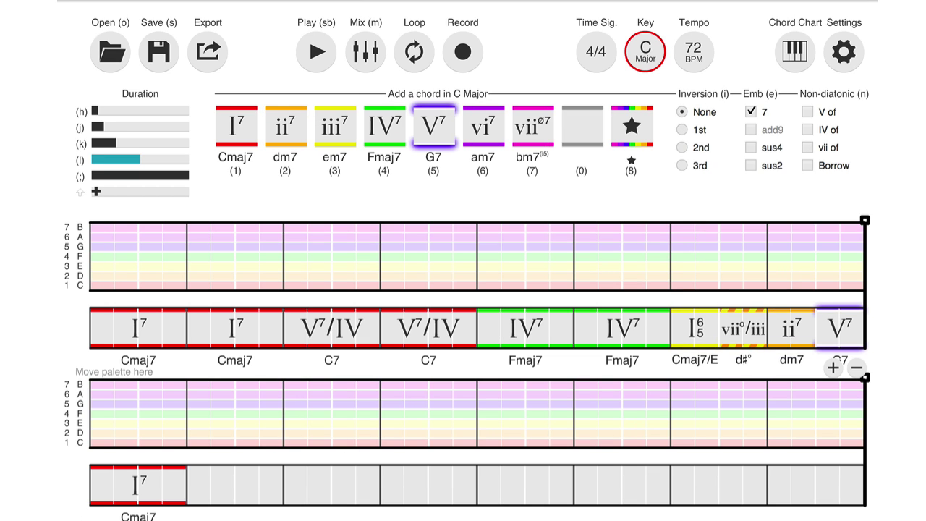
{"action": "left_click", "coordinate": [128, 482]}
{"action": "left_click", "coordinate": [337, 434]}
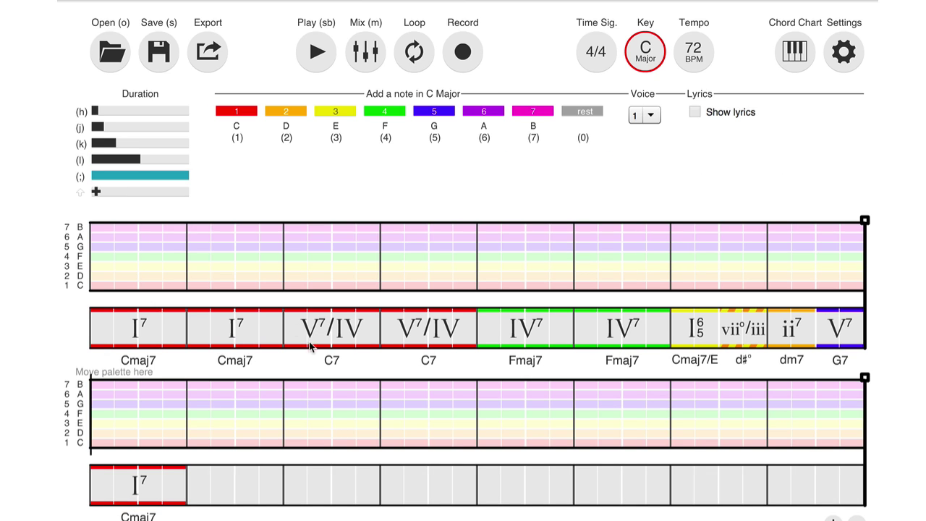
Play the revised progression from the first bar
{"action": "left_click", "coordinate": [256, 293]}
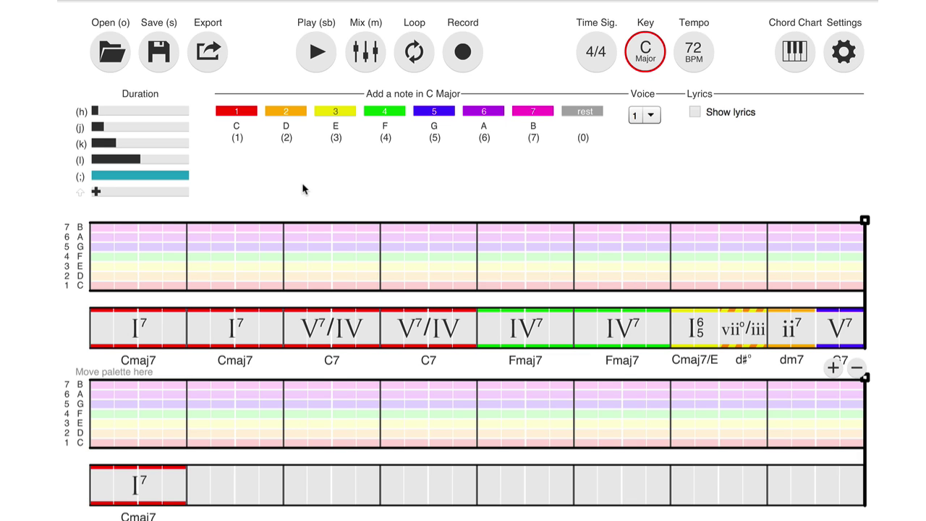
{"action": "key", "text": "space"}
{"action": "key", "text": "Tab"}
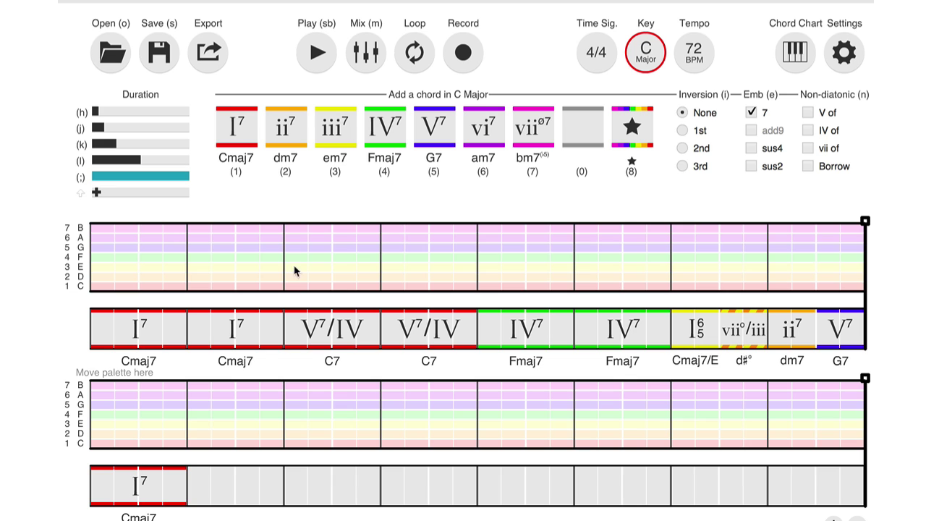
Copy the chords of bars two through eight and paste them after the I7 in bar nine
{"action": "left_click", "coordinate": [243, 330]}
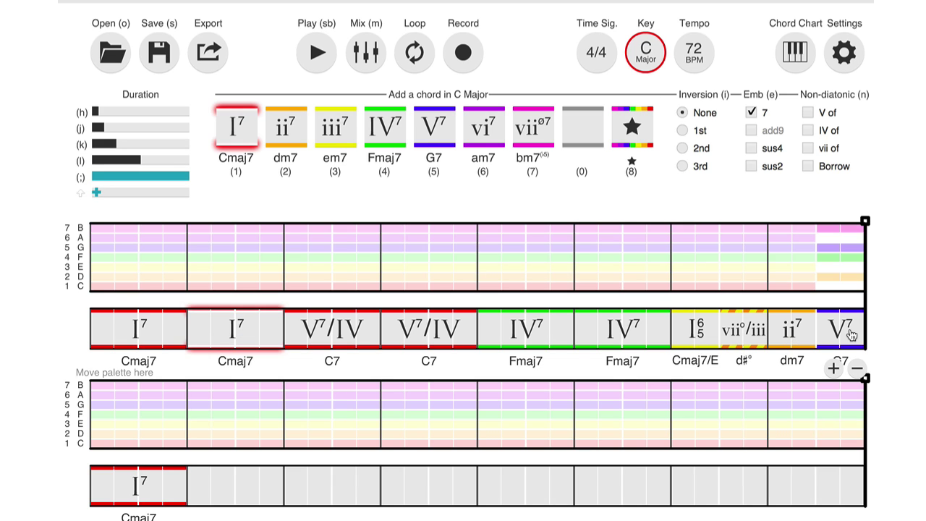
{"action": "left_click", "coordinate": [473, 461]}
{"action": "left_click", "coordinate": [223, 500]}
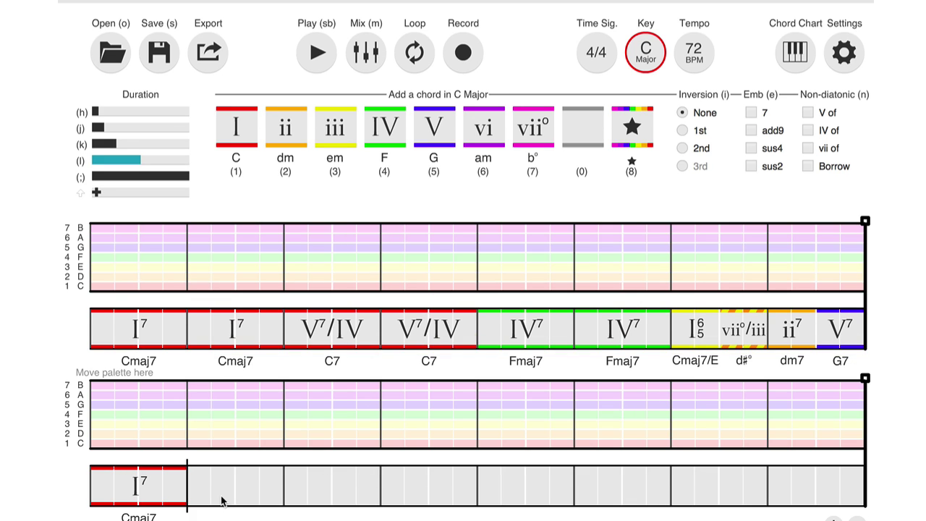
{"action": "key", "text": "ctrl+v"}
{"action": "left_click", "coordinate": [218, 424]}
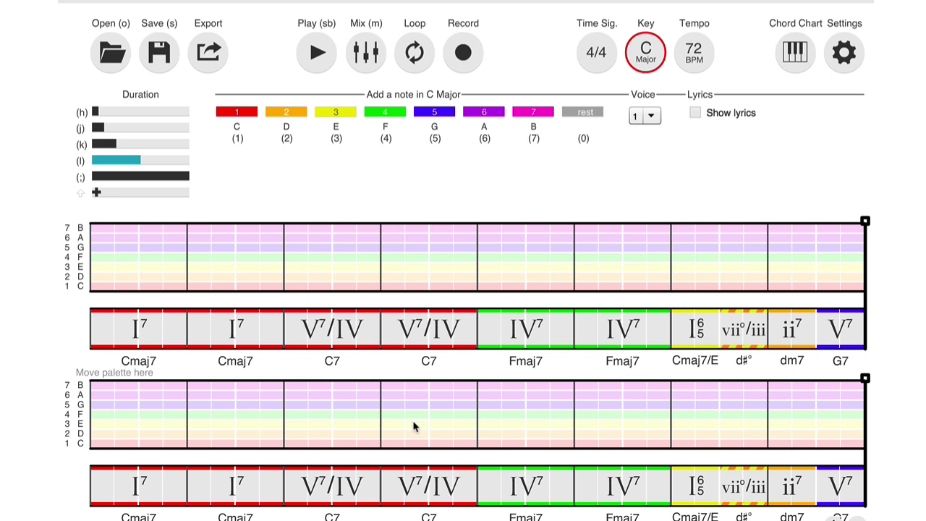
Examine the run of chords from the I7 in bar ten to the IV7 in bar thirteen
{"action": "left_click", "coordinate": [243, 485]}
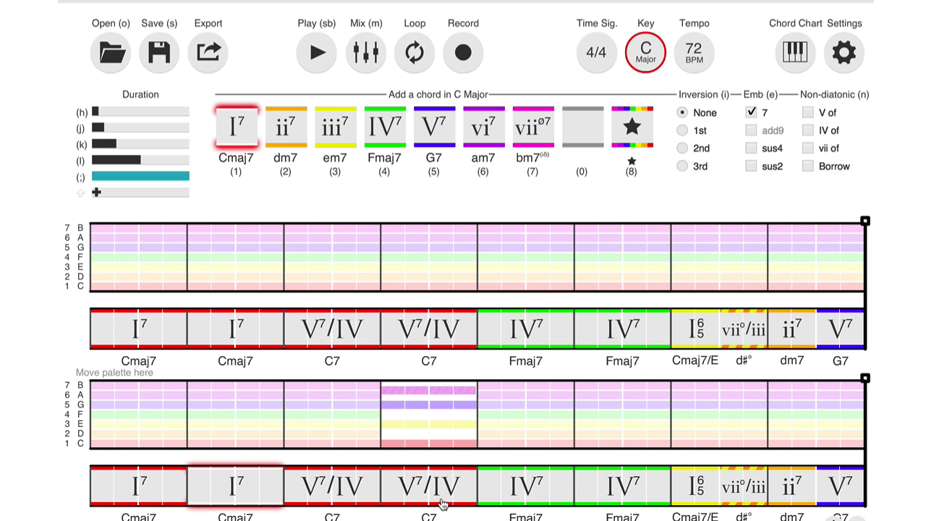
{"action": "left_click", "coordinate": [530, 490], "text": "shift"}
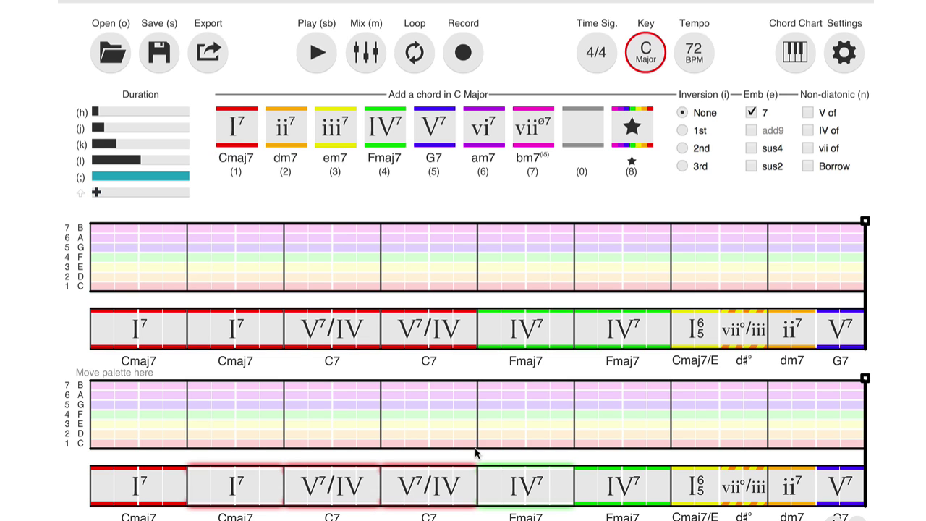
{"action": "left_click", "coordinate": [466, 429]}
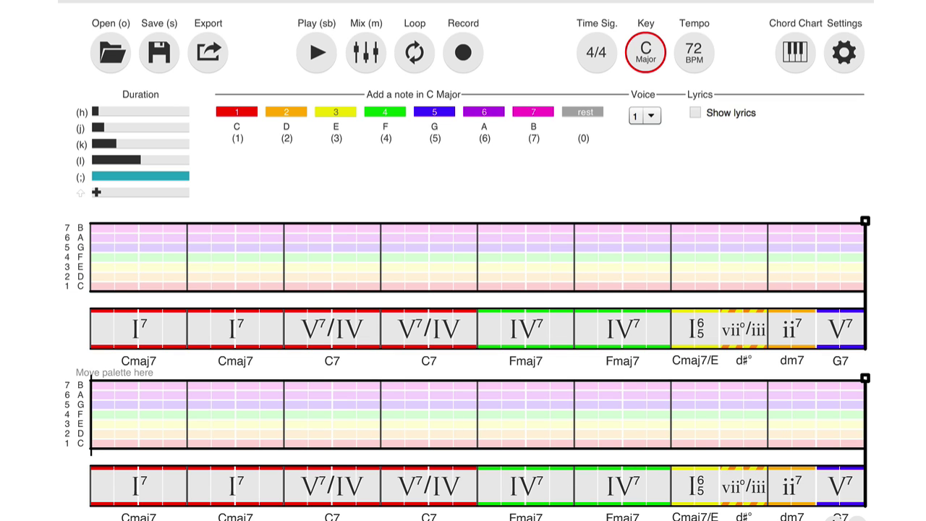
Replace the two V7/IV chords in bars eleven and twelve with I♭7 chords borrowed from Mixolydian
{"action": "left_click", "coordinate": [434, 485]}
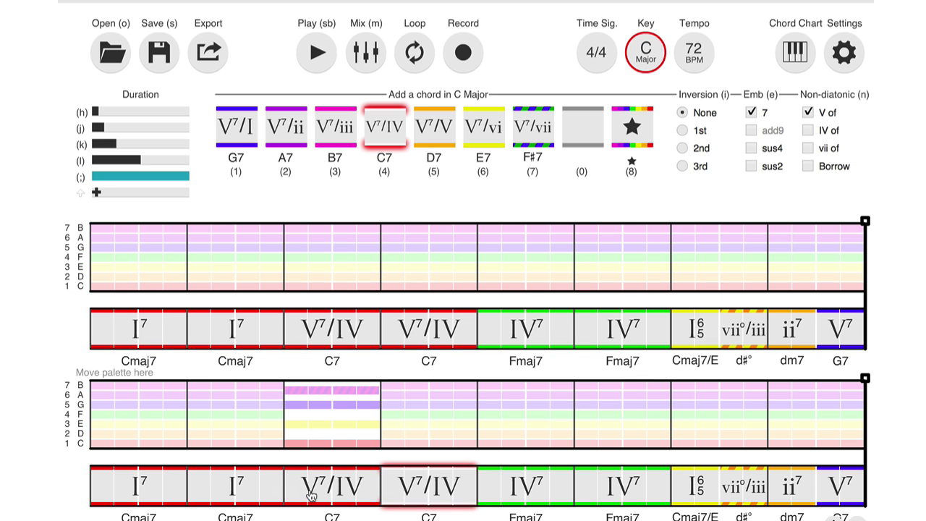
{"action": "left_click", "coordinate": [334, 491], "text": "shift"}
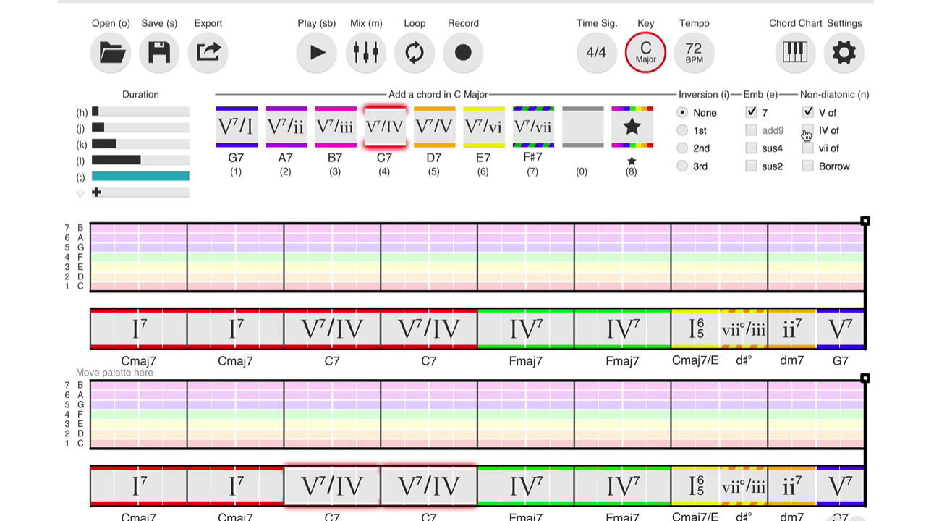
{"action": "left_click", "coordinate": [808, 112]}
{"action": "left_click", "coordinate": [242, 136]}
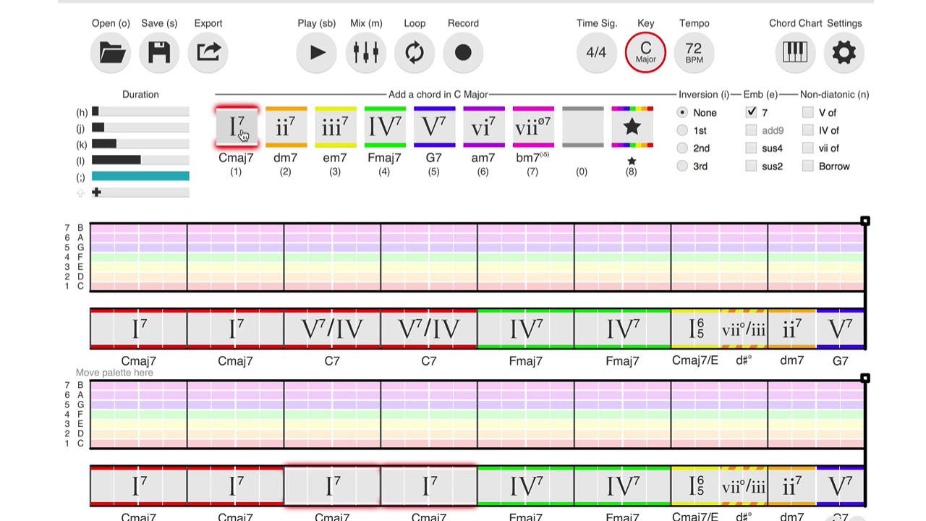
{"action": "left_click", "coordinate": [808, 166]}
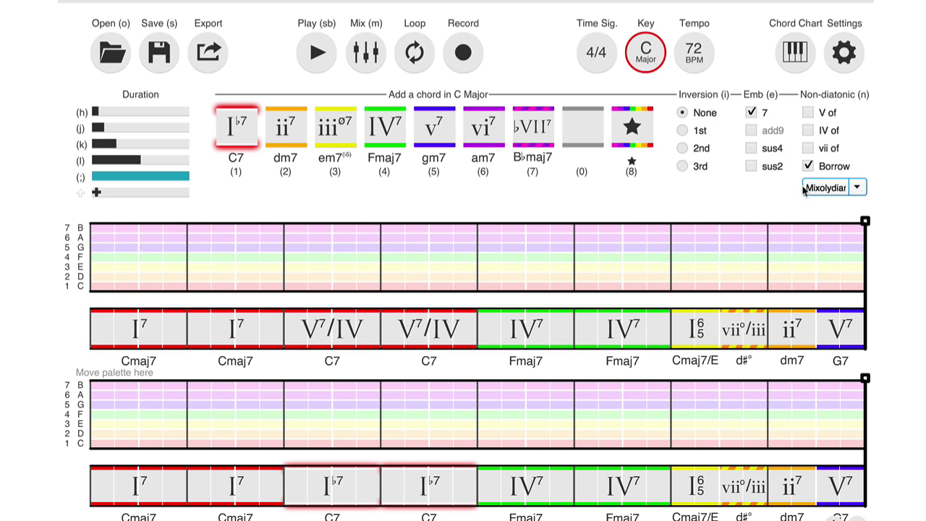
Compare the borrowed I♭7 in bar eleven with the V7/IV in bar three
{"action": "left_click", "coordinate": [480, 406]}
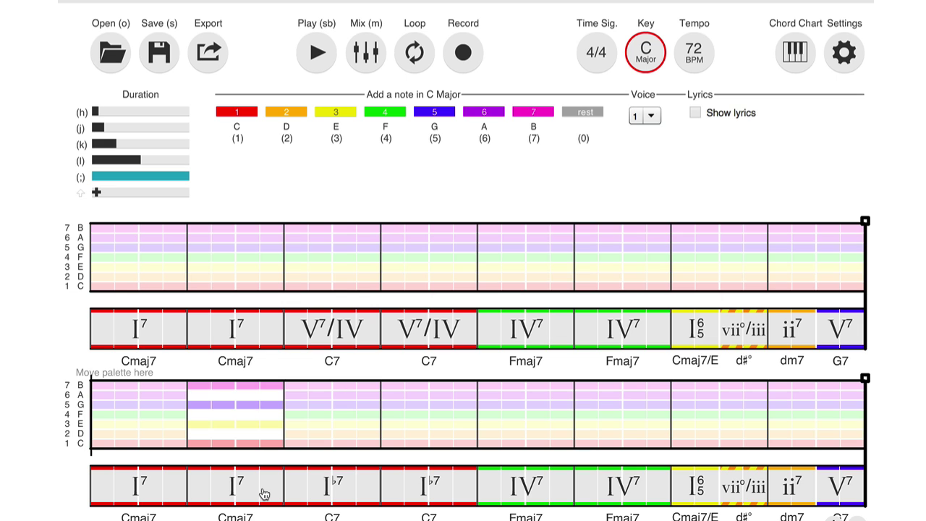
{"action": "left_click", "coordinate": [348, 492]}
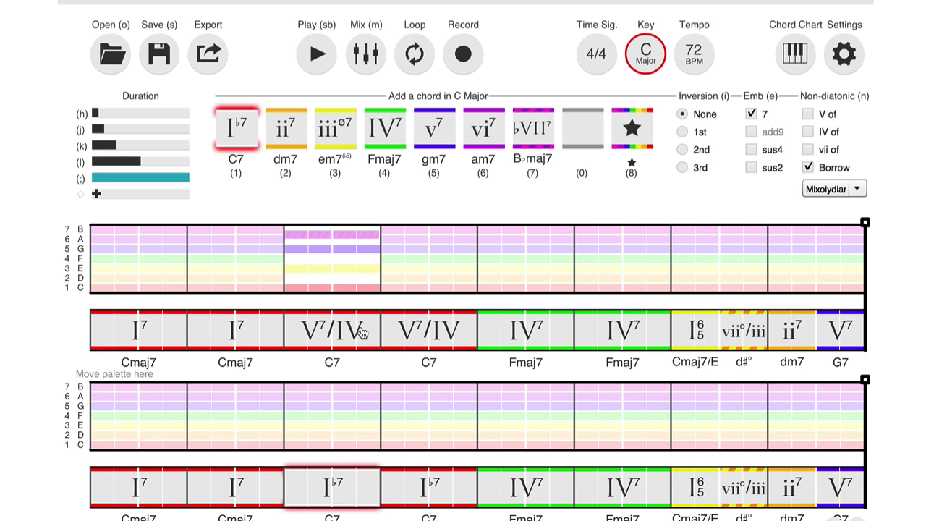
{"action": "left_click", "coordinate": [381, 411]}
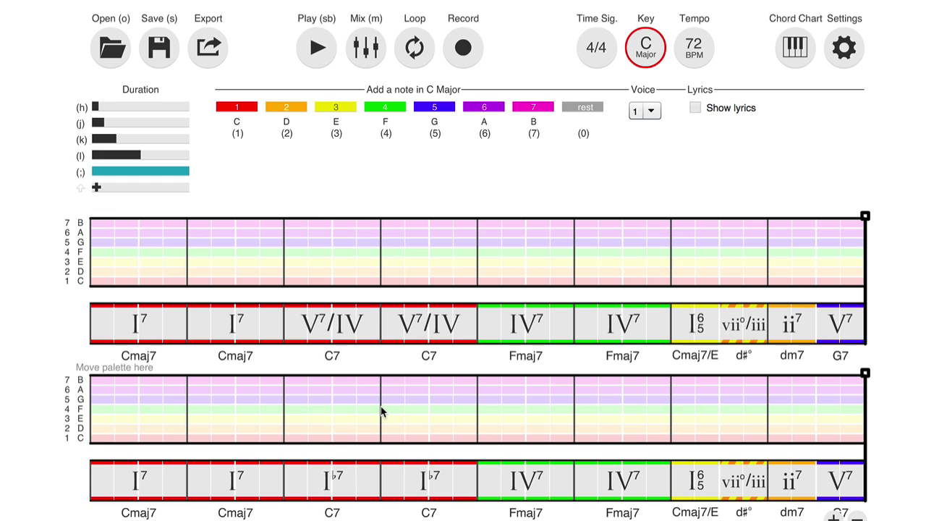